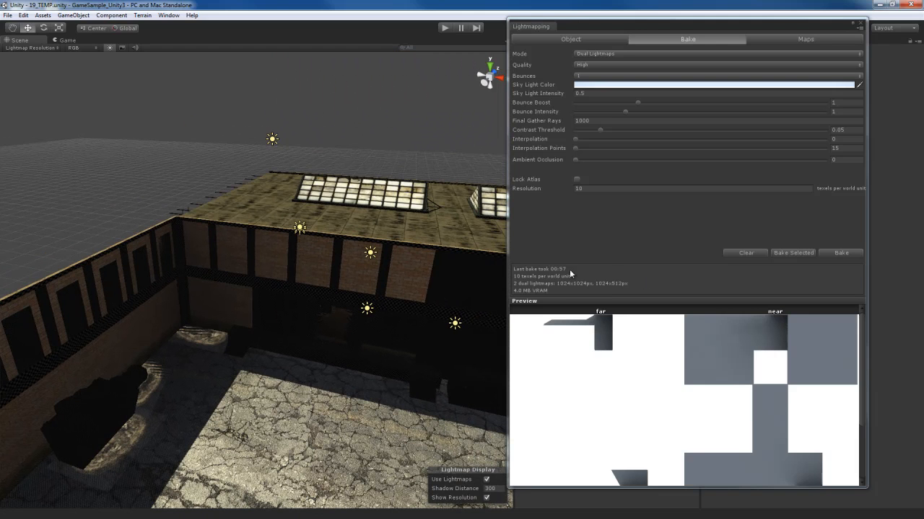
Set the lightmap bake quality to High
right_click_drag(344, 255, 209, 293)
key("w")
key("s")
key("s")
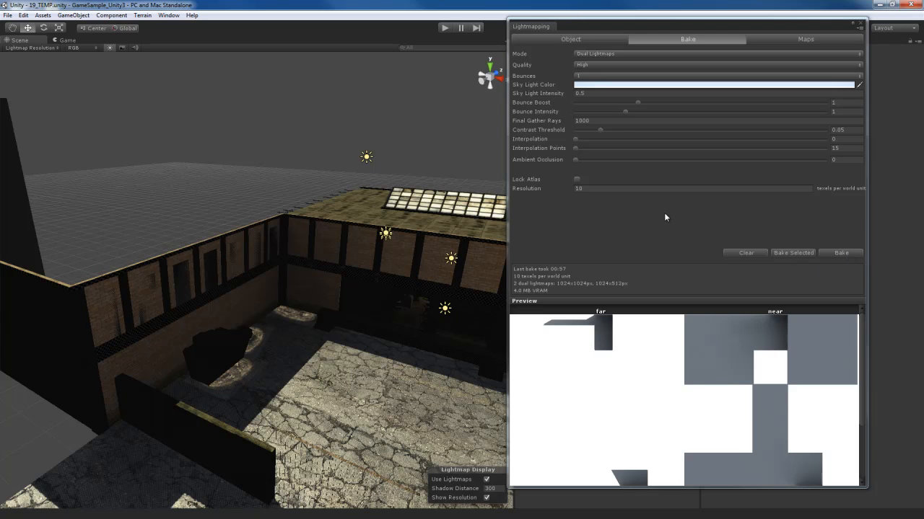
right_click_drag(289, 286, 302, 286)
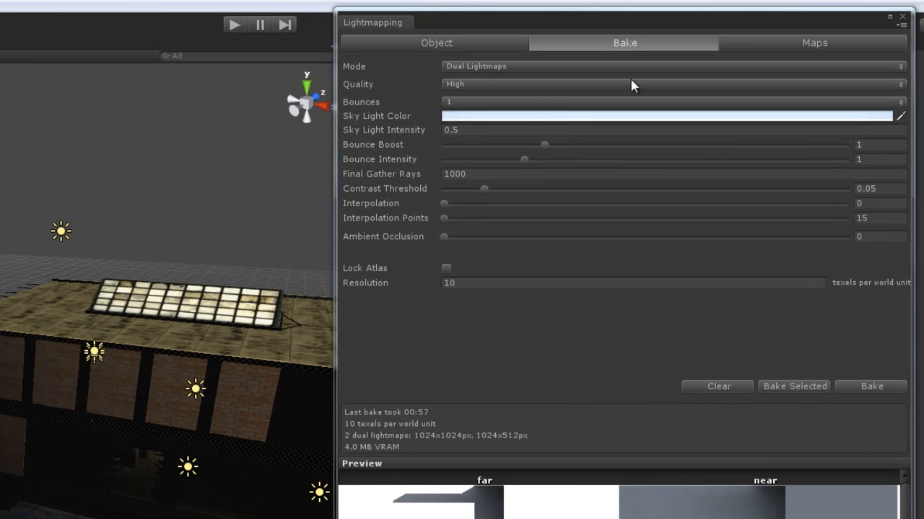
left_click(484, 83)
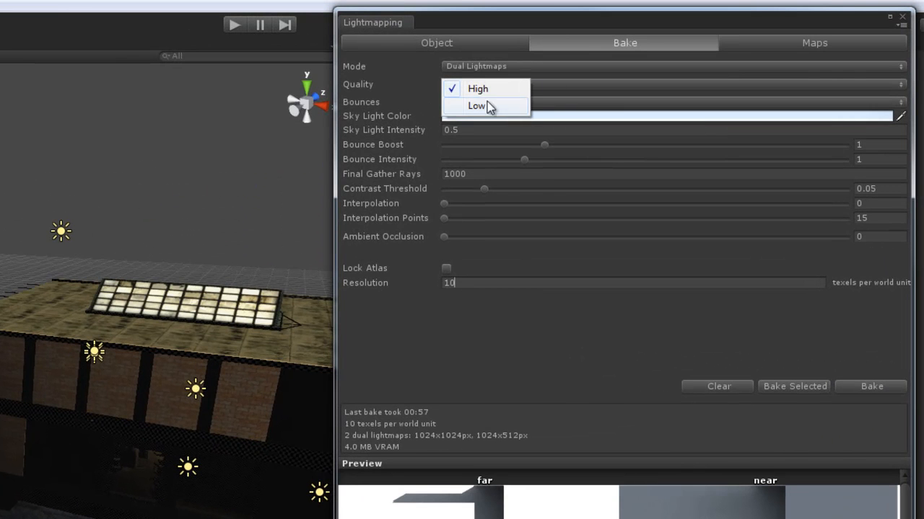
left_click(477, 89)
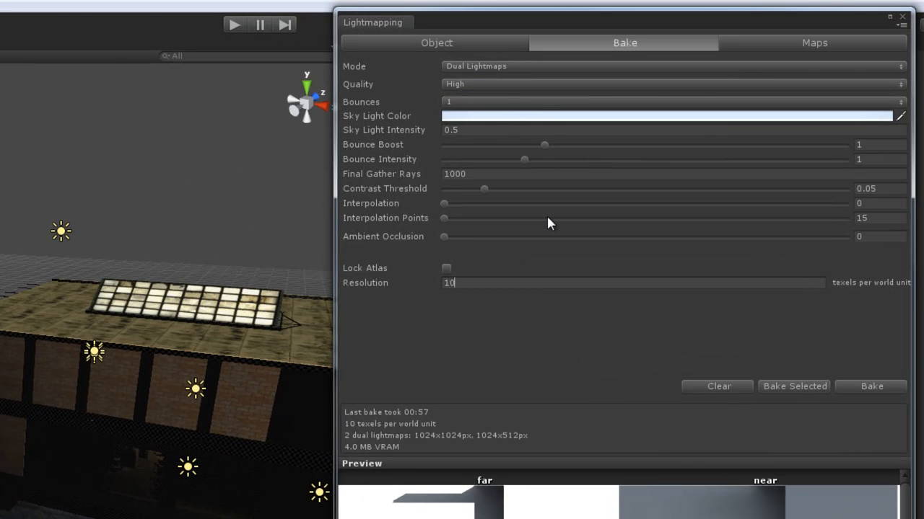
Set the bake's Final Gather Rays to 32, keep Ambient Occlusion at 0, and set Resolution to 5 texels per world unit
left_click(527, 178)
type("32")
left_click_drag(444, 237, 406, 262)
left_click(494, 284)
type("5")
Show the per-object lightmap settings and select the roof mesh Warehouse_Roof_D_3 beside the skylight
right_click_drag(66, 481, 29, 469)
right_click_drag(73, 375, 152, 424)
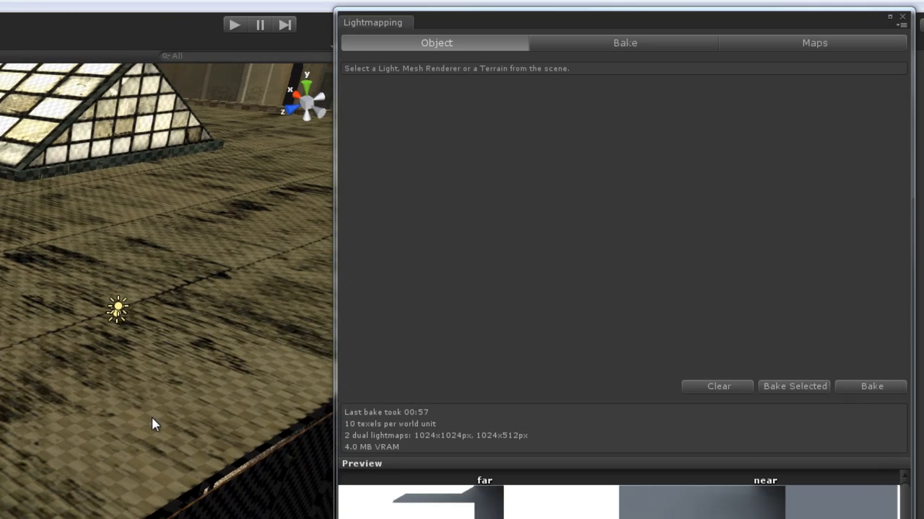
left_click(90, 427)
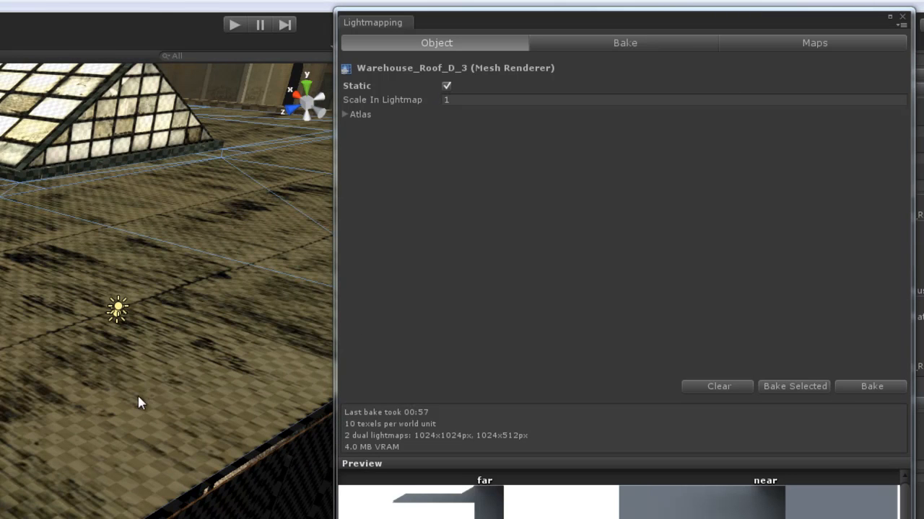
right_click_drag(141, 432, 134, 405)
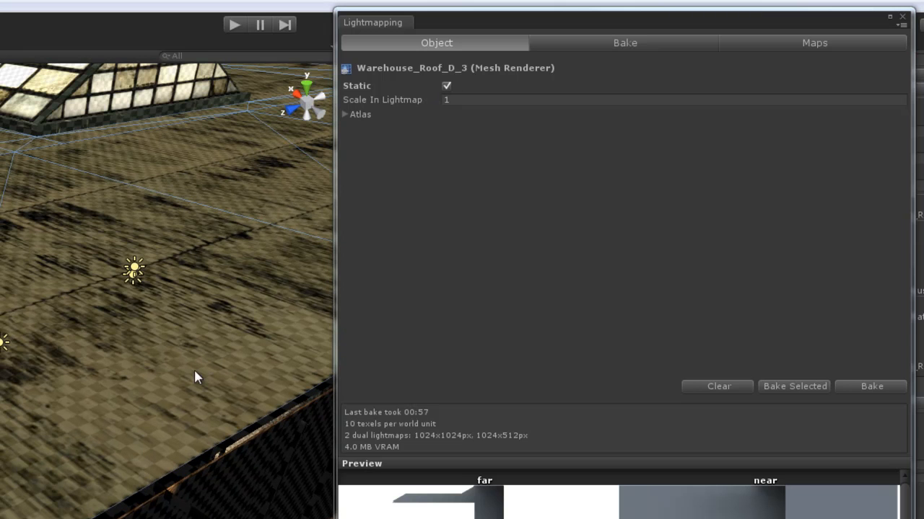
mouse_move(138, 404)
right_mouse_down()
mouse_move(141, 391)
mouse_move(141, 427)
mouse_move(148, 415)
right_mouse_up()
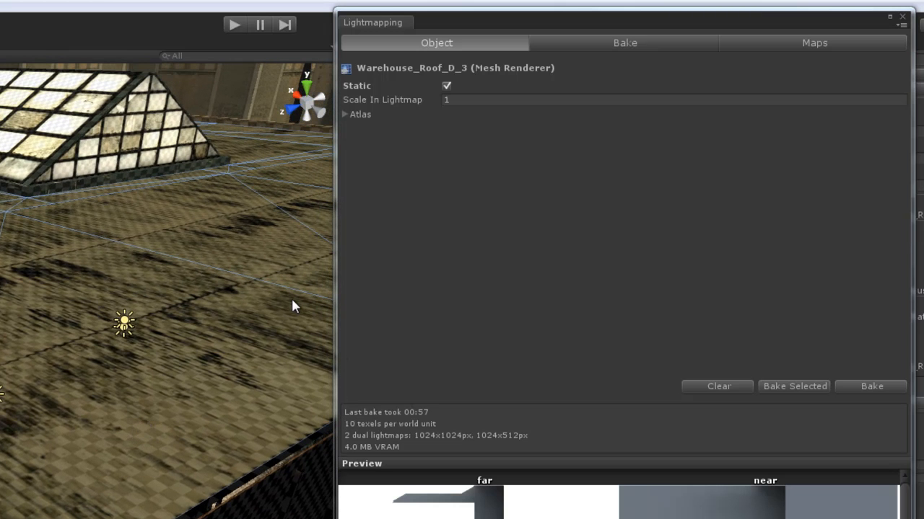
Temporarily turn off Static for the roof mesh to compare its checker overlay, and turn Static back on
left_click(446, 86)
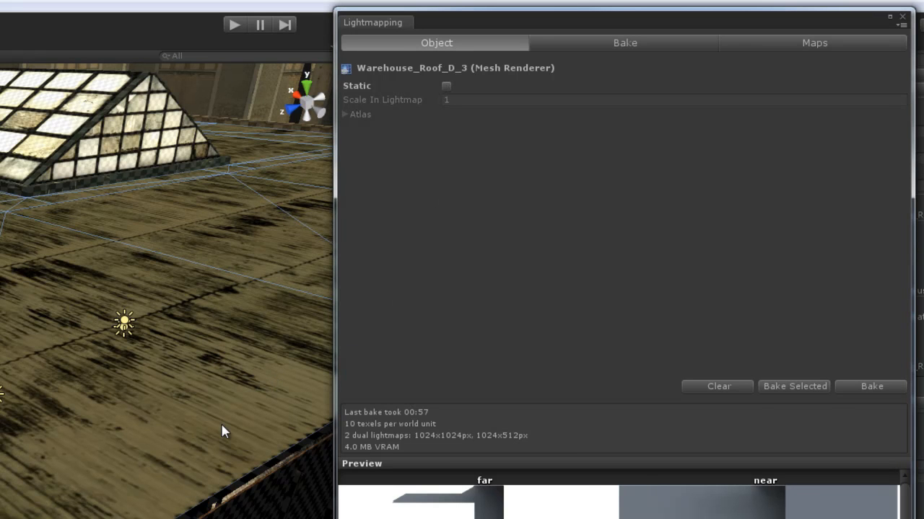
right_click_drag(188, 451, 189, 443)
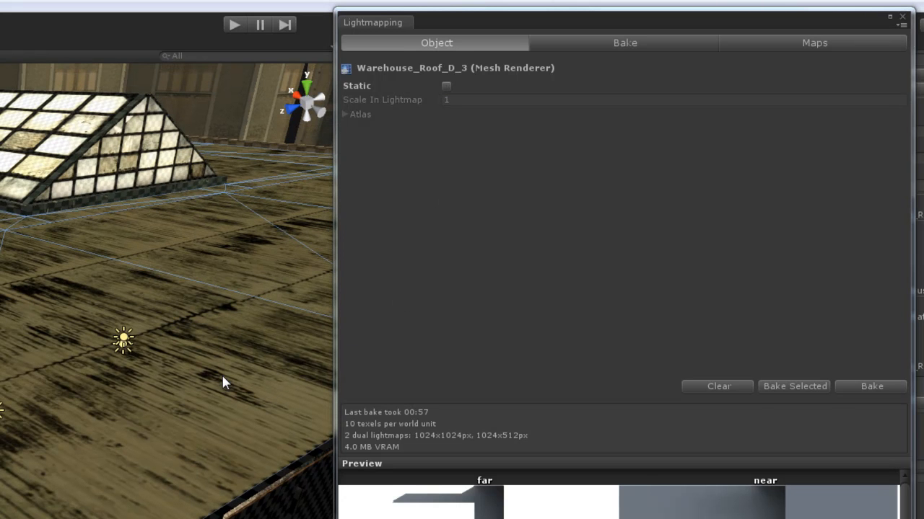
key("w")
right_click_drag(178, 420, 131, 480)
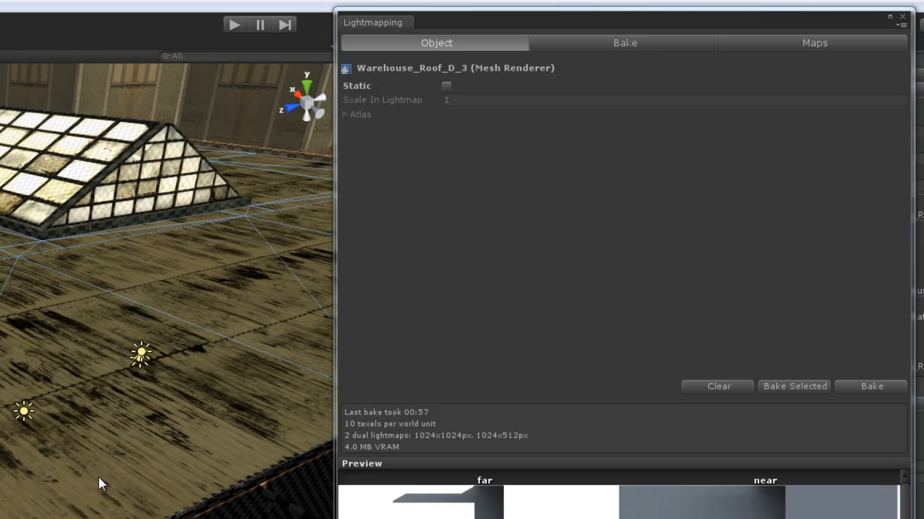
left_click(446, 86)
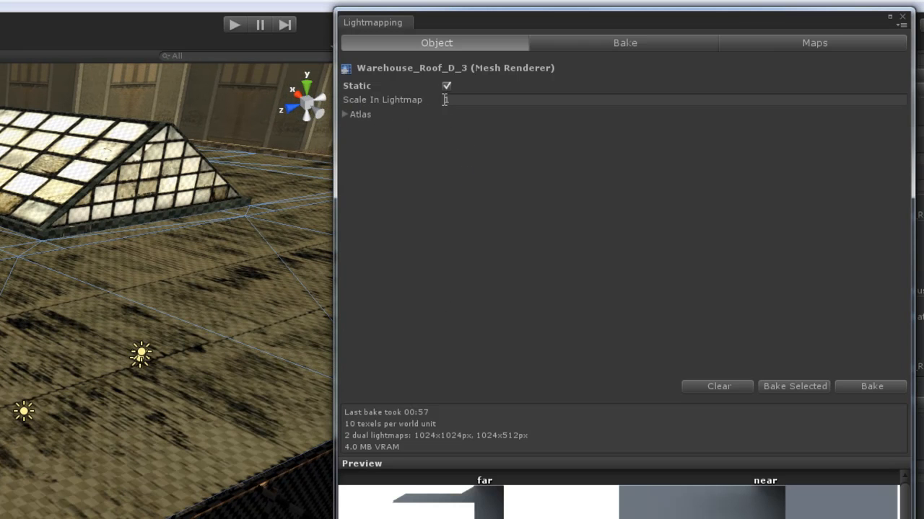
Set Scale In Lightmap to 0 for the roof mesh Warehouse_Roof_D_3
left_click(515, 101)
type("0")
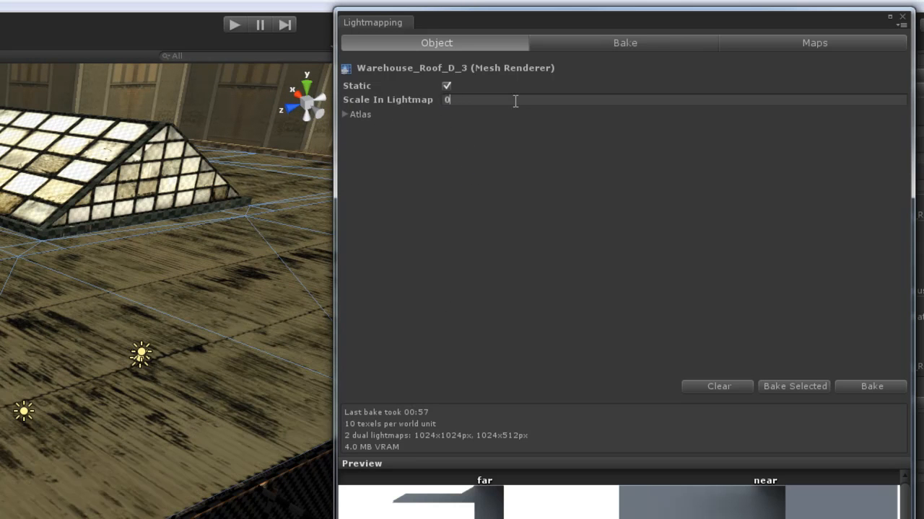
right_click_drag(221, 357, 235, 353)
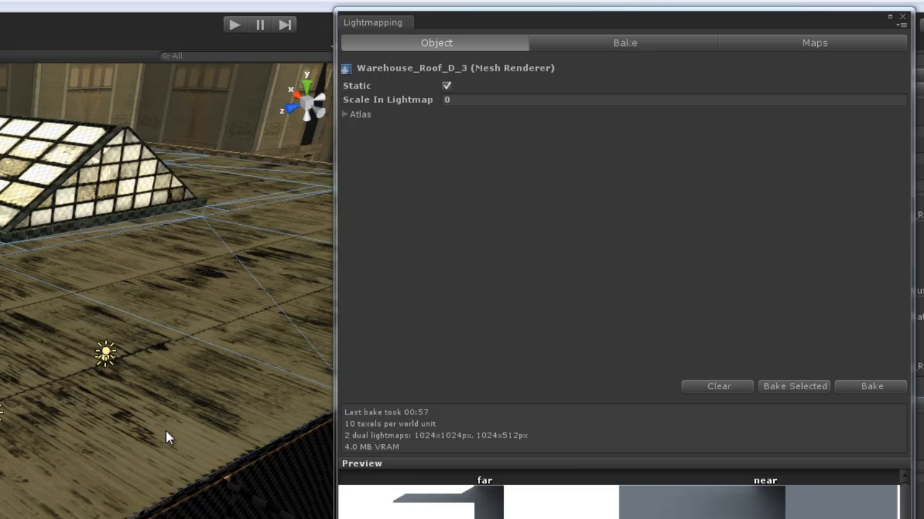
Select the roof edge trim Warehouse_Roof_A_21 above the brick wall and set its Scale In Lightmap to 0
right_click_drag(112, 452, 260, 325)
left_click_drag(108, 325, 289, 335, "alt")
right_click_drag(185, 456, 54, 517)
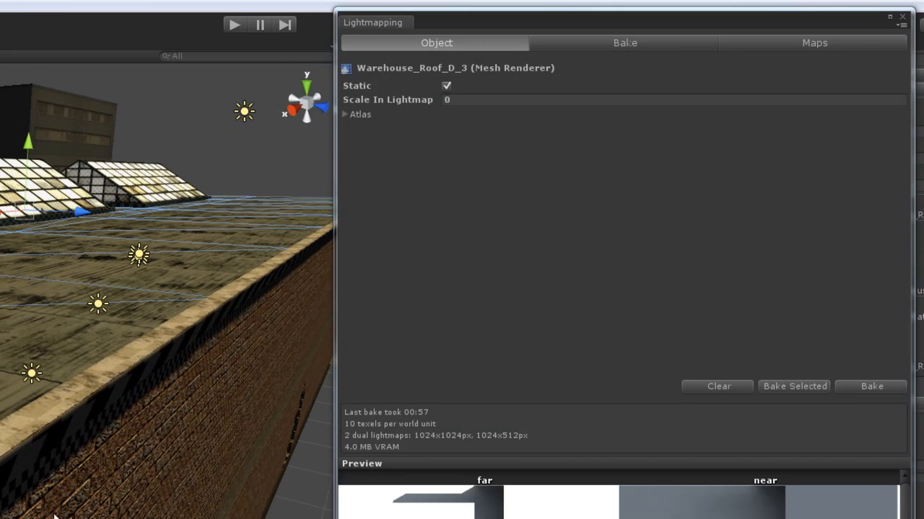
left_click(44, 423)
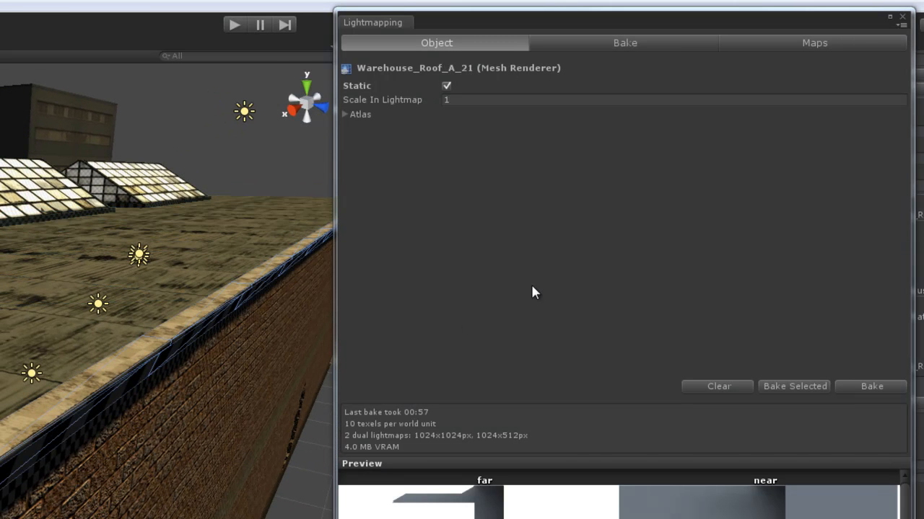
left_click(485, 102)
type("0")
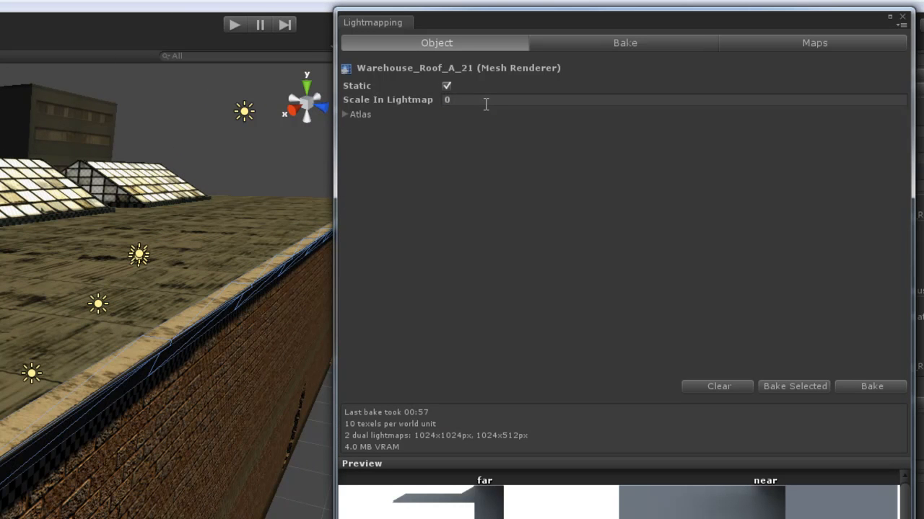
Turn off the lightmap resolution overlay while viewing the debris pile inside the warehouse
right_click_drag(116, 472, 233, 401)
key("w")
key("w")
key("w")
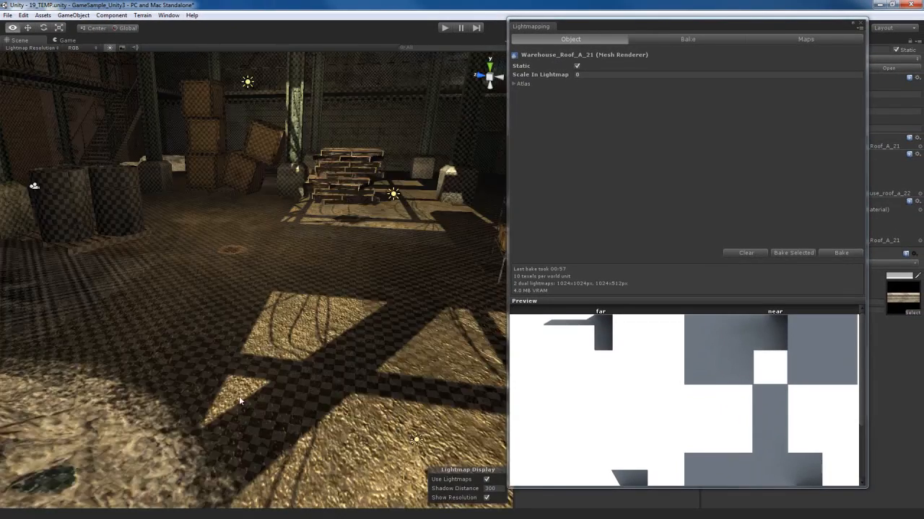
key("s")
left_click_drag(164, 389, 115, 390, "alt")
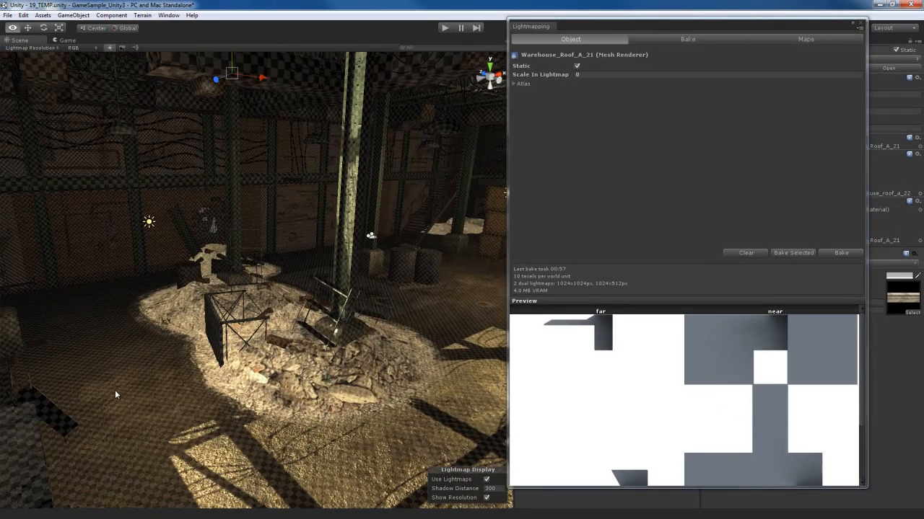
left_click(487, 498)
Select and frame the debris pile mesh Warehouse_DebrisPile_B_1, and close the Lightmapping window
left_click_drag(425, 466, 325, 375, "alt")
left_click(282, 360)
key("f")
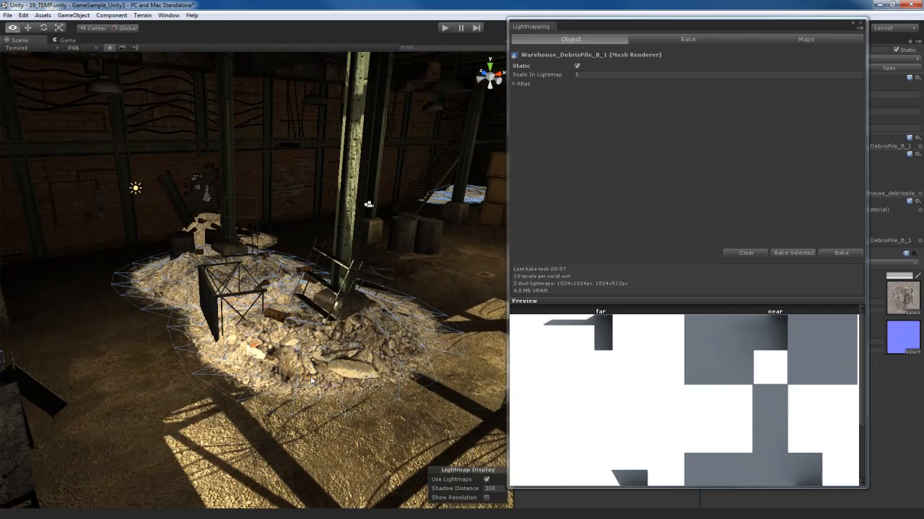
key("w")
right_click_drag(311, 381, 310, 368)
key("s")
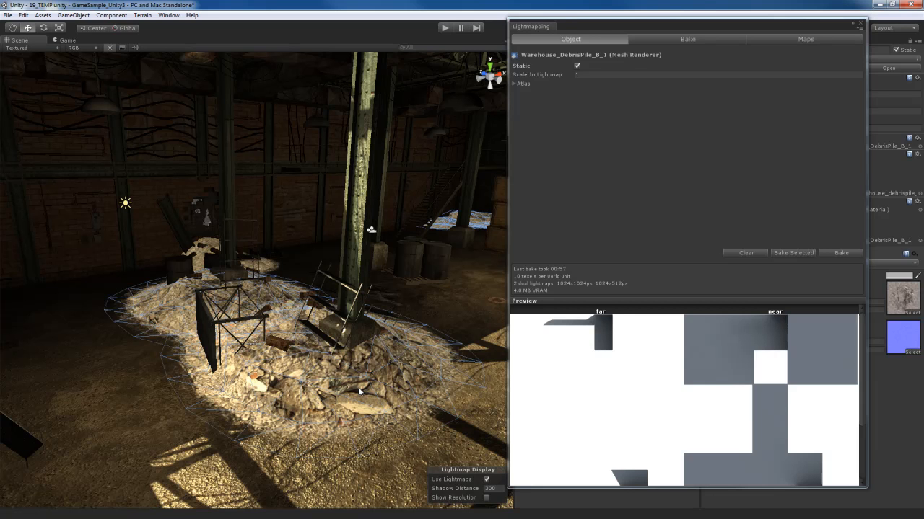
right_click_drag(359, 389, 357, 387)
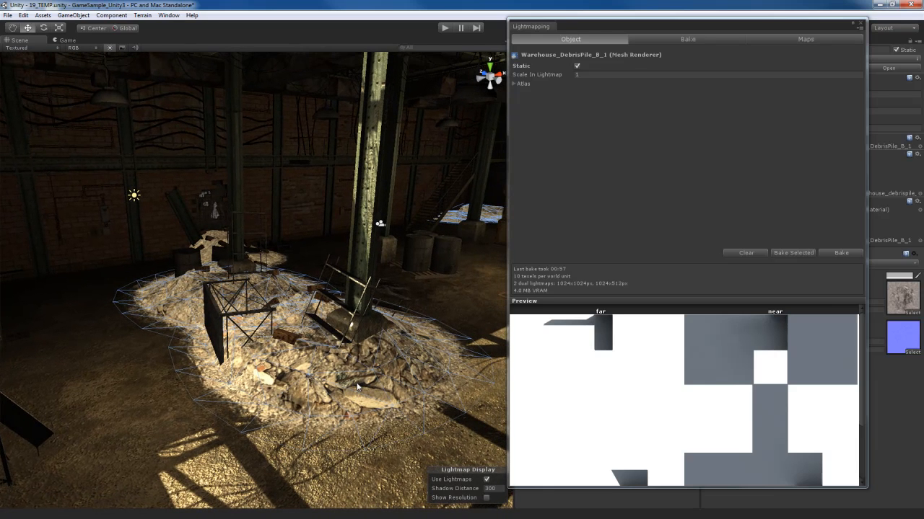
left_click(858, 25)
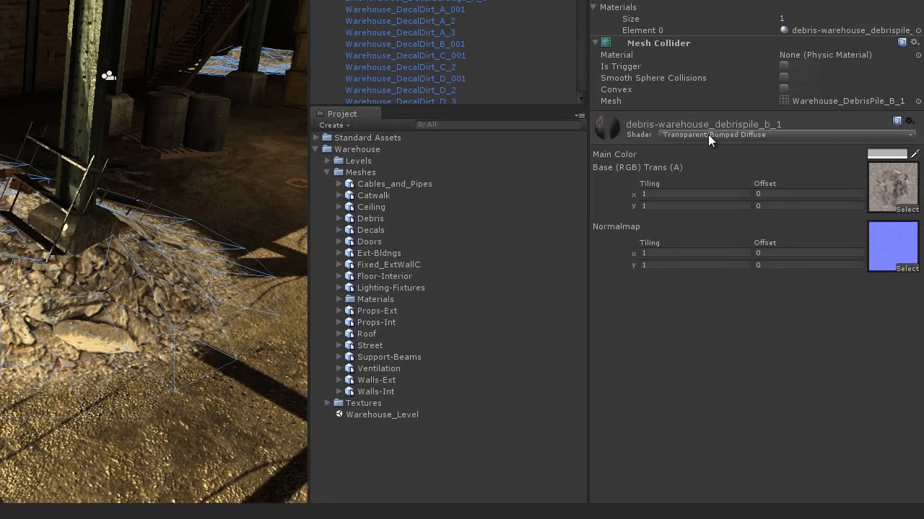
Examine from several angles how the debris pile's transparent edges blend into the warehouse floor
left_click_drag(75, 275, 71, 282, "alt")
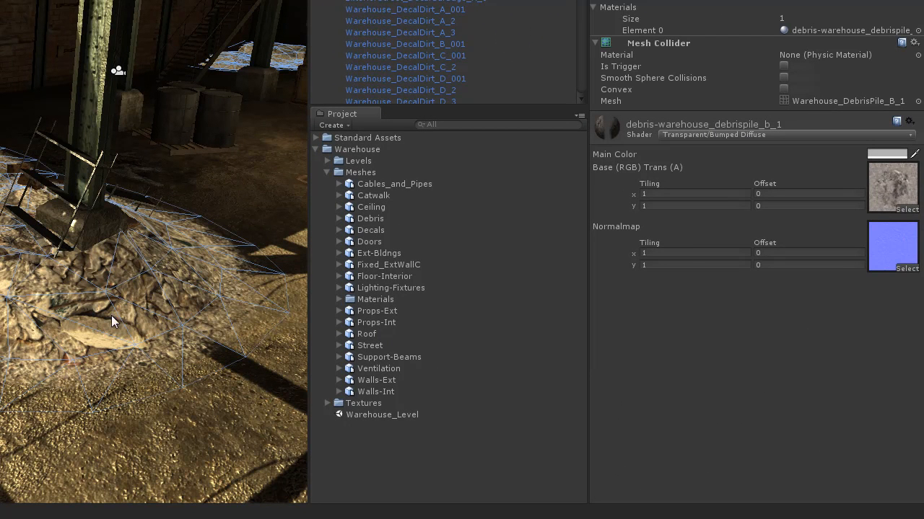
left_click_drag(125, 343, 99, 356, "alt")
scroll(71, 325, "up", 5)
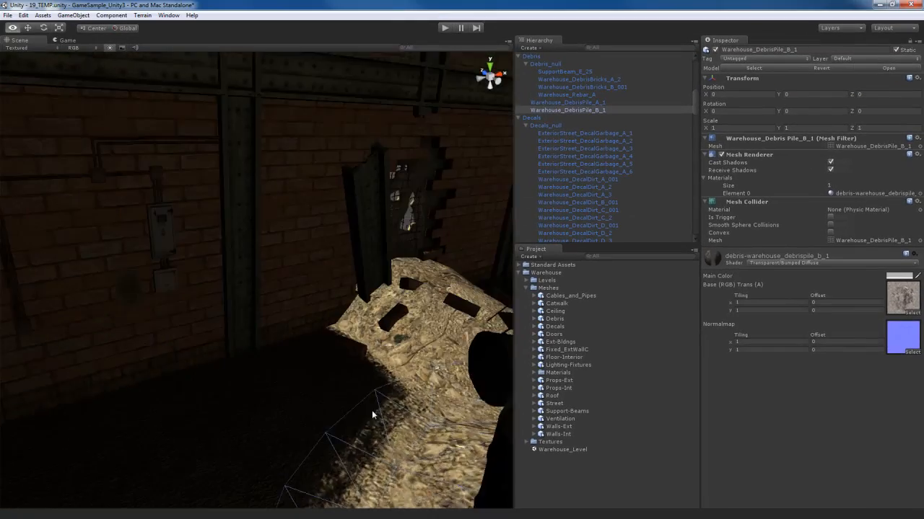
left_click_drag(371, 410, 349, 407, "alt")
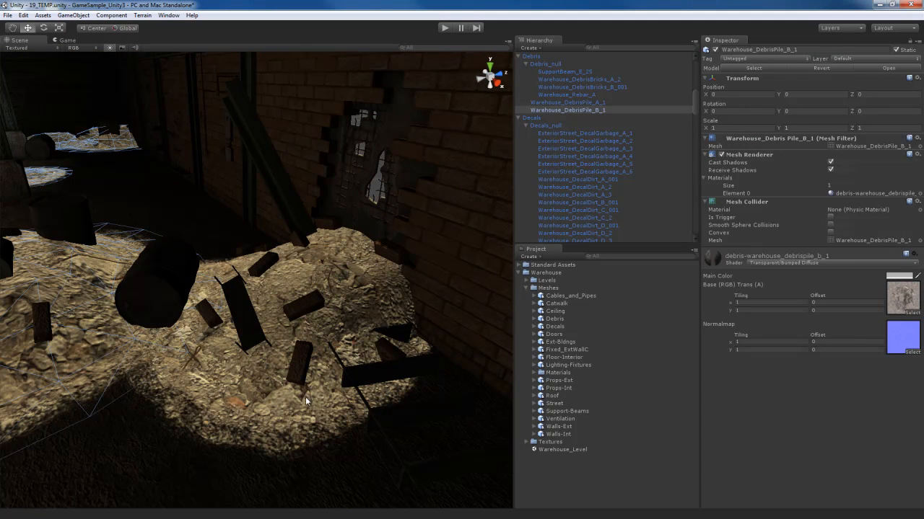
left_click_drag(315, 400, 359, 375, "alt")
scroll(362, 375, "down", 5)
scroll(360, 374, "up", 6)
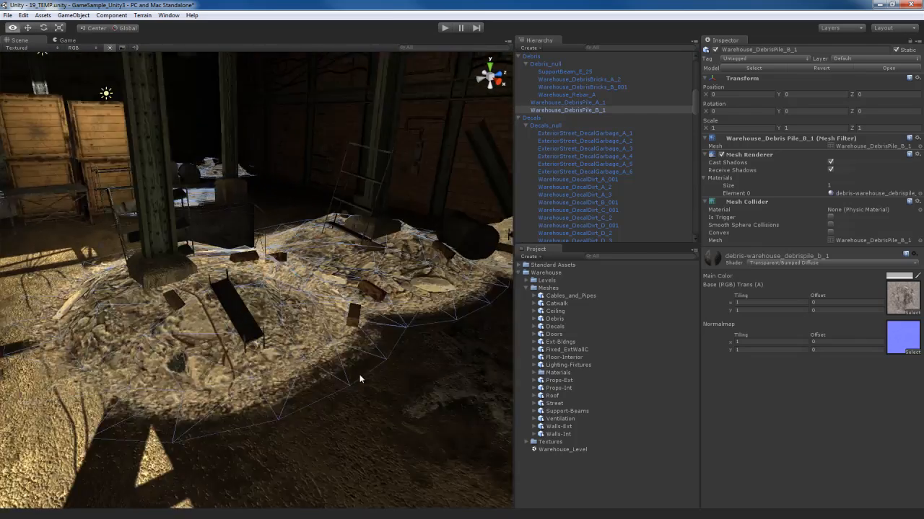
scroll(360, 375, "down", 4)
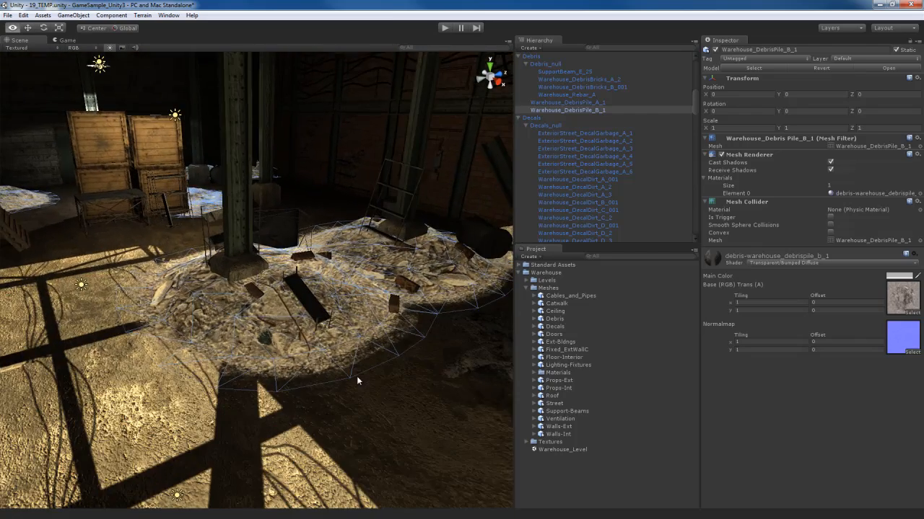
scroll(357, 375, "up", 1)
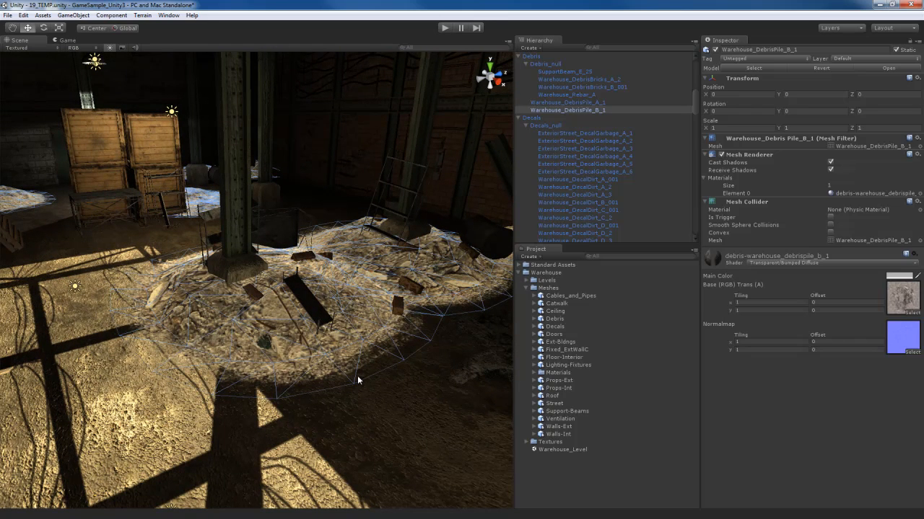
left_click_drag(357, 375, 387, 365, "alt")
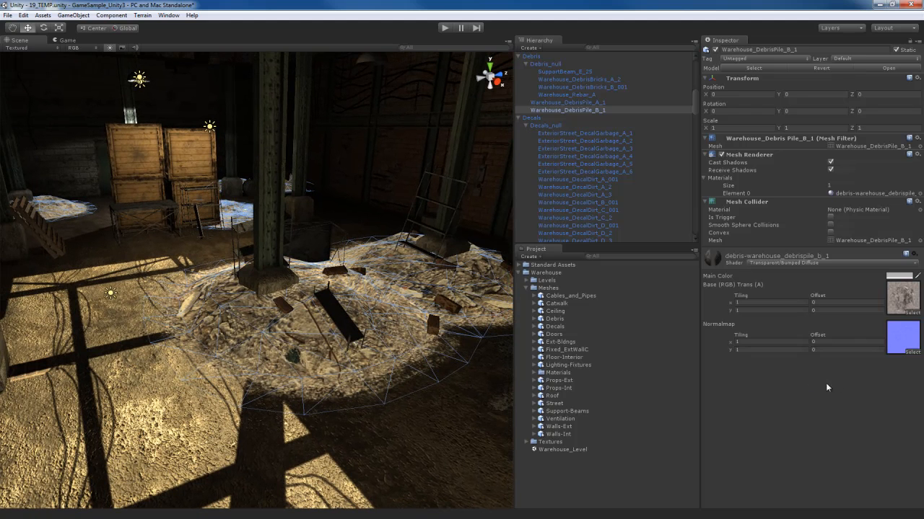
Change the debris pile material's shader to Transparent/Cutout/Bumped Diffuse and inspect the pile's edge up close
left_click(837, 263)
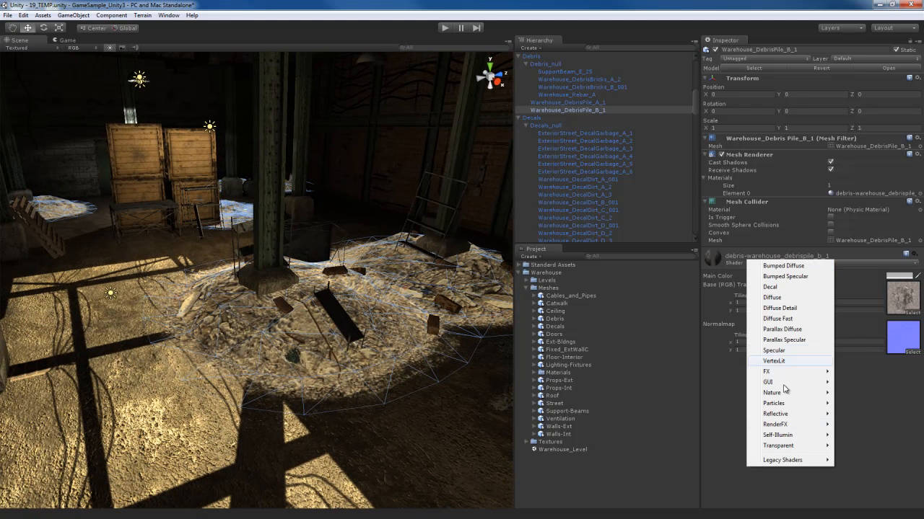
mouse_move(783, 445)
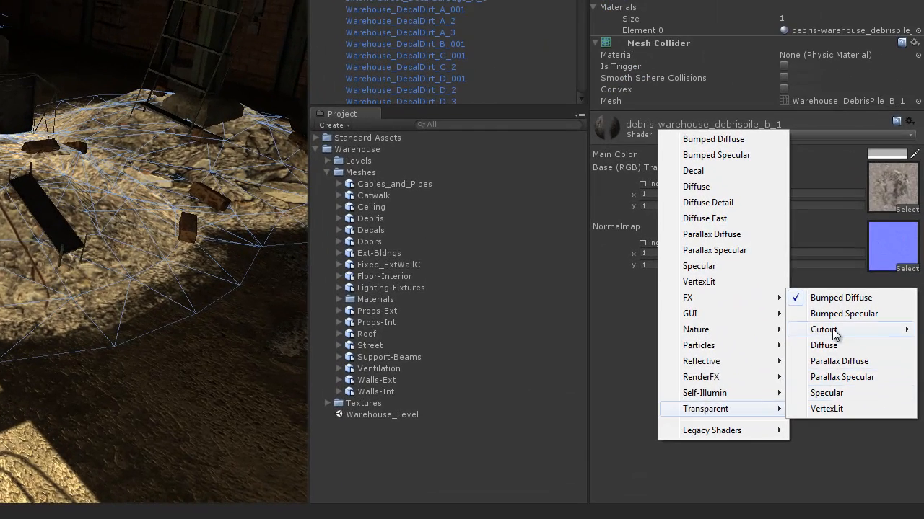
mouse_move(835, 334)
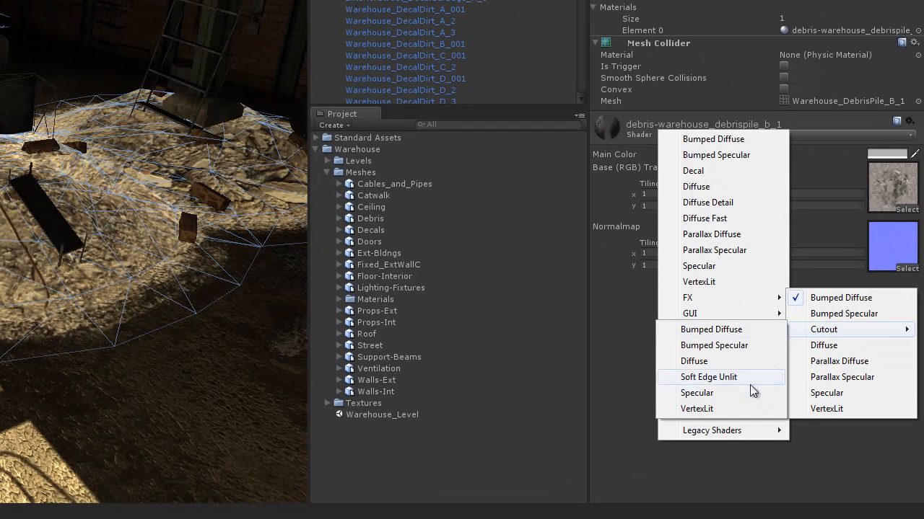
left_click(737, 333)
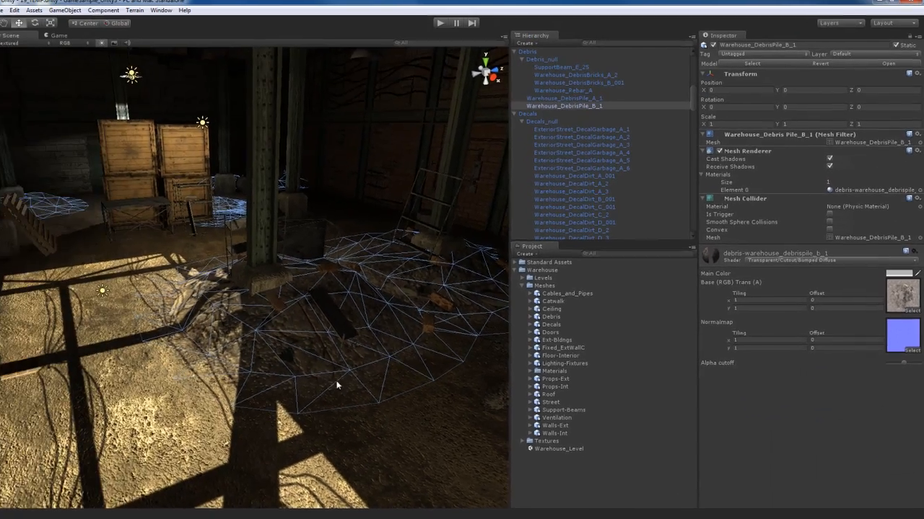
scroll(330, 388, "down", 5)
scroll(314, 397, "down", 5)
left_click_drag(301, 396, 264, 395, "alt")
right_click_drag(263, 395, 384, 434)
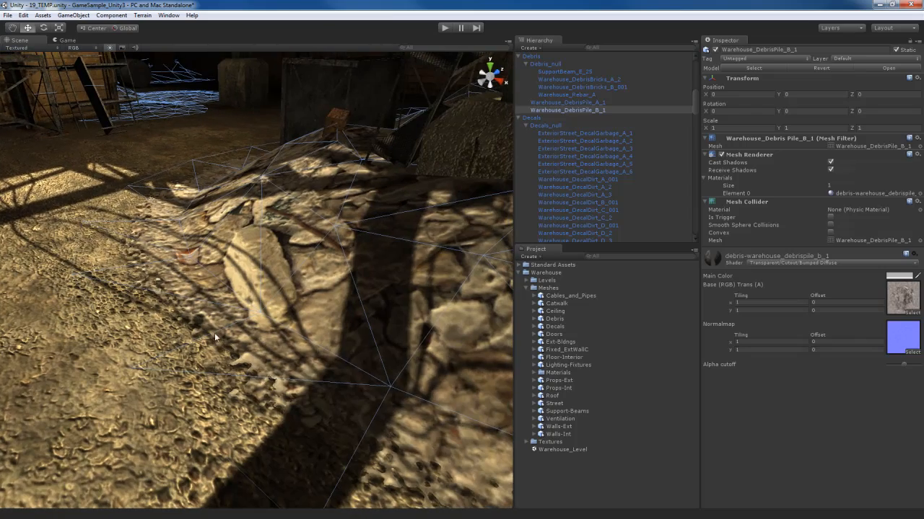
Change the material shader of the debris pile Warehouse_DebrisPile_A_1 by the brick wall to Transparent/Cutout/Bumped Diffuse
right_click_drag(252, 366, 282, 354)
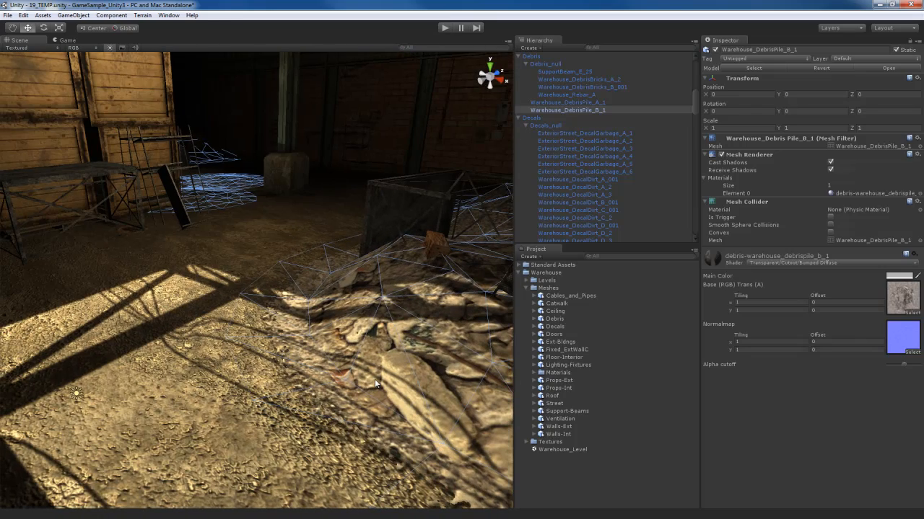
right_click_drag(374, 378, 295, 368)
key("d")
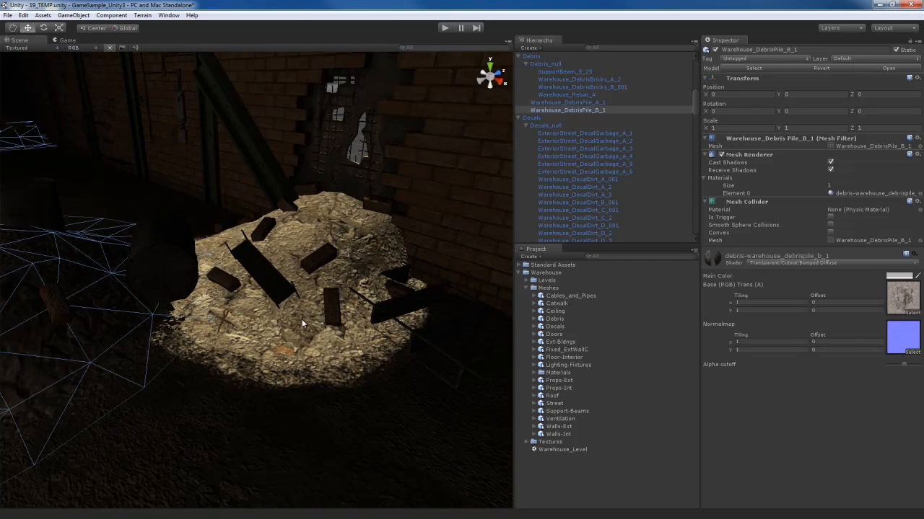
left_click(301, 319)
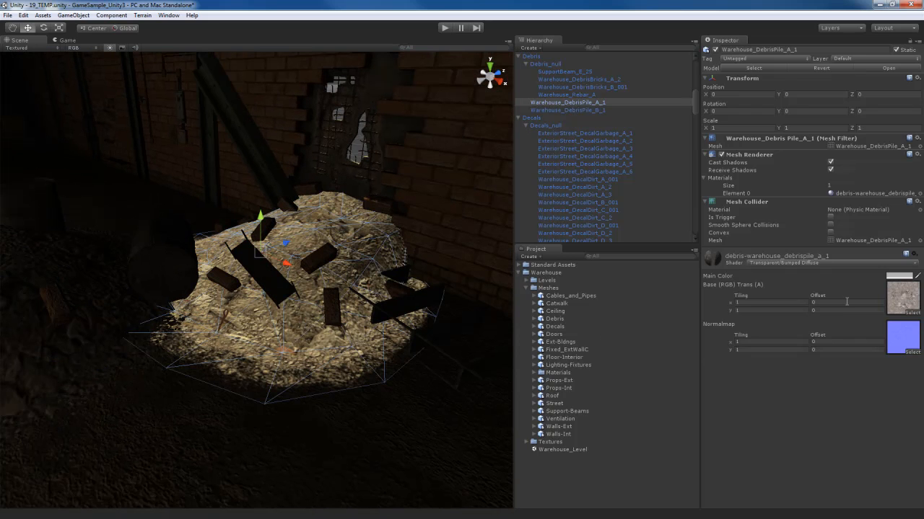
left_click(810, 264)
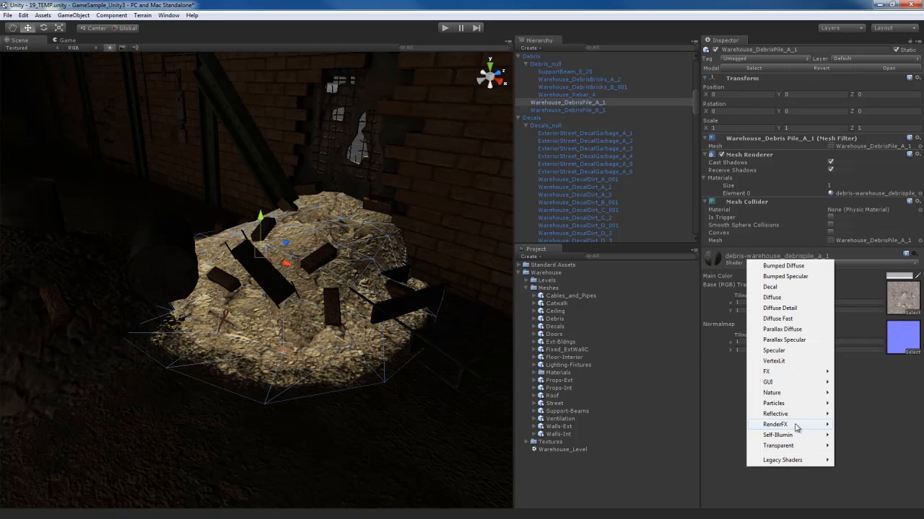
mouse_move(793, 446)
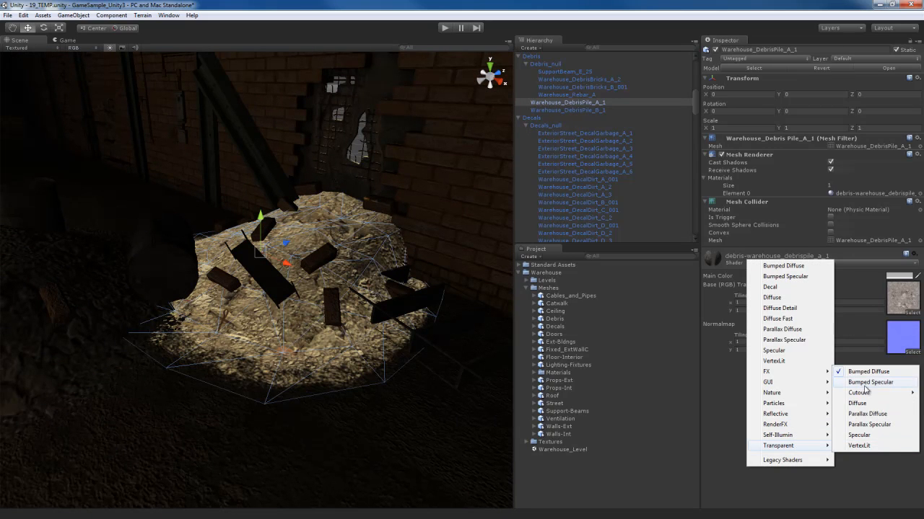
mouse_move(860, 392)
left_click(765, 393)
Change the material shader of the street decal ExteriorStreet_DecalGarbage_A_4 to Transparent/Cutout/Bumped Diffuse
right_click_drag(313, 362, 270, 352)
left_click(252, 283)
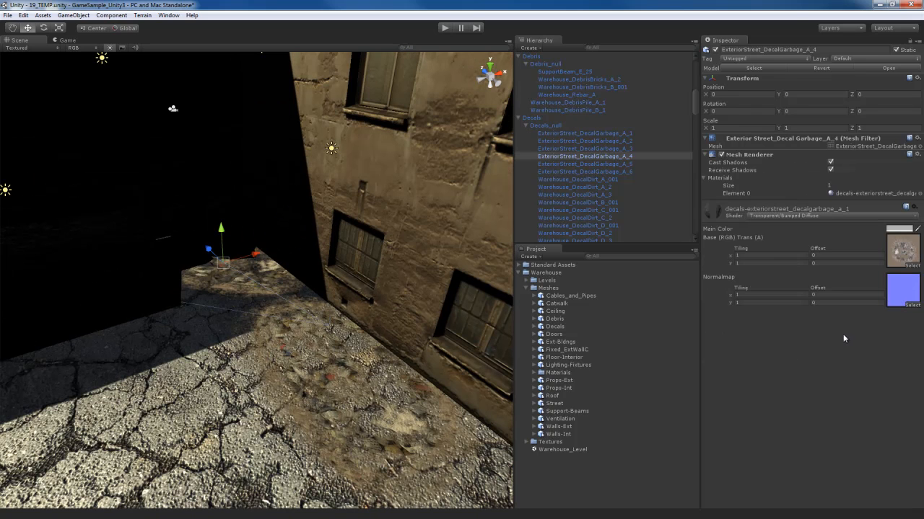
left_click(830, 216)
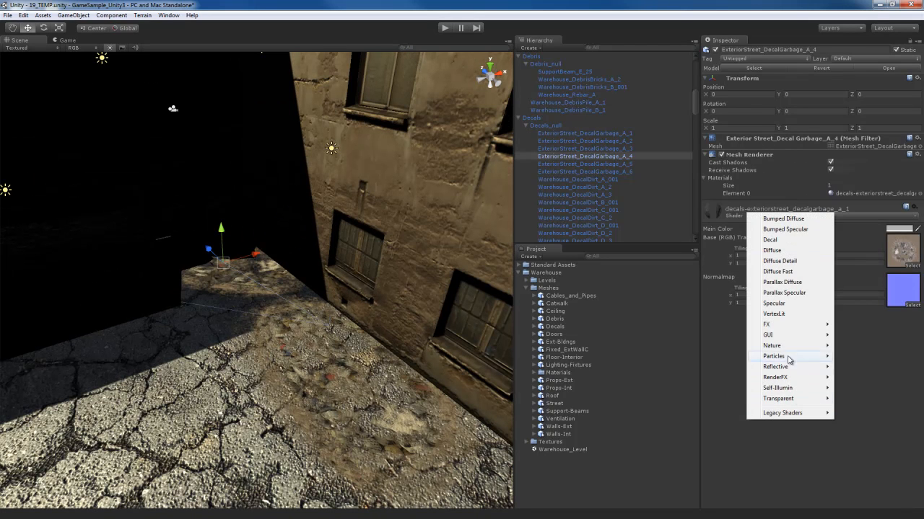
mouse_move(792, 400)
mouse_move(857, 420)
left_click(794, 421)
Turn off Cast Shadows on the debris pile mesh Warehouse_DebrisPile_B_1
right_click_drag(321, 343, 330, 360)
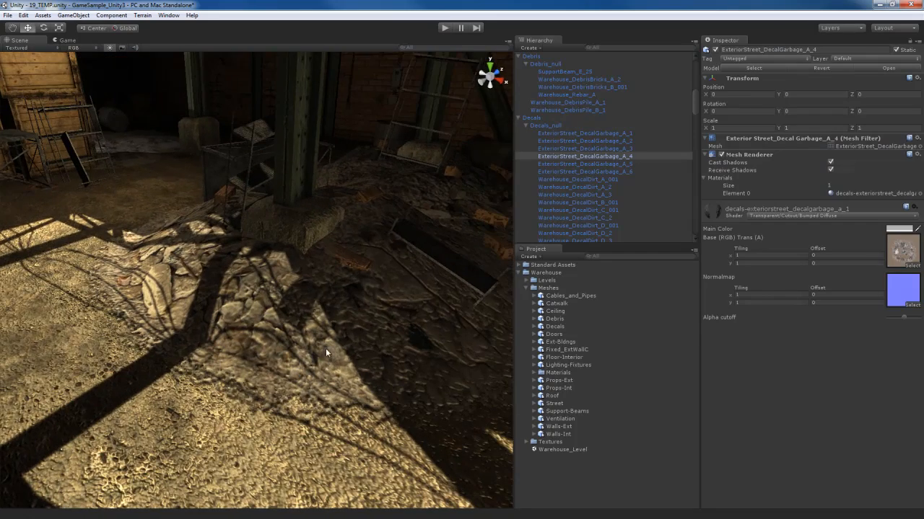
left_click(319, 339)
key("f")
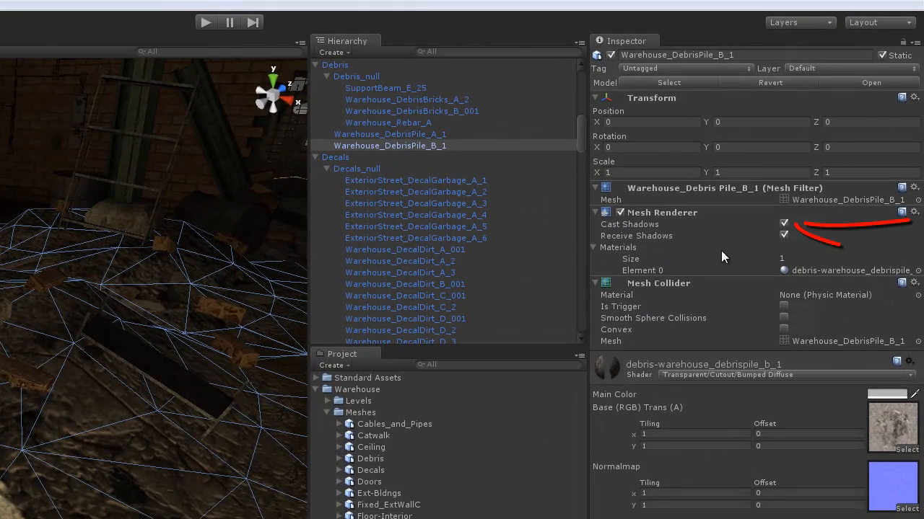
left_click(784, 224)
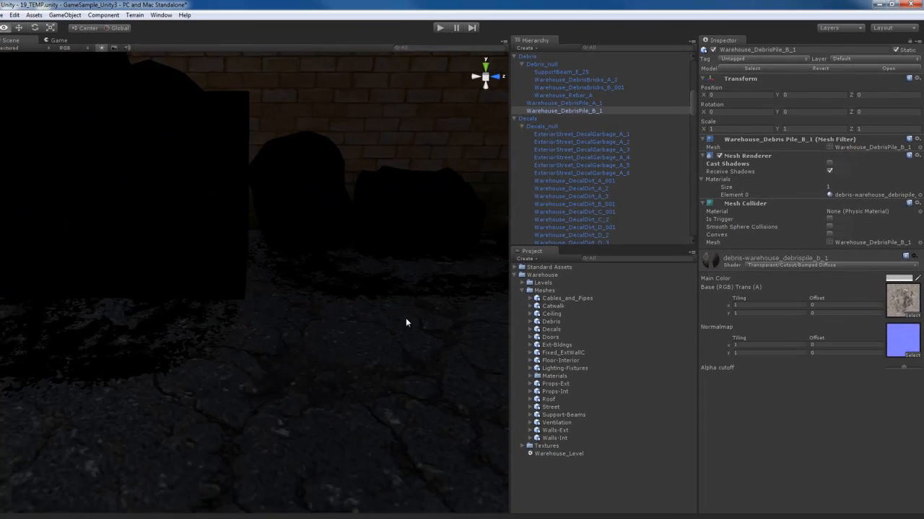
Check the shadow settings of the ExteriorStreet_DecalGarbage_A_1 decal and turn off Cast Shadows on Warehouse_DebrisPile_A_1
scroll(411, 321, "up", 3)
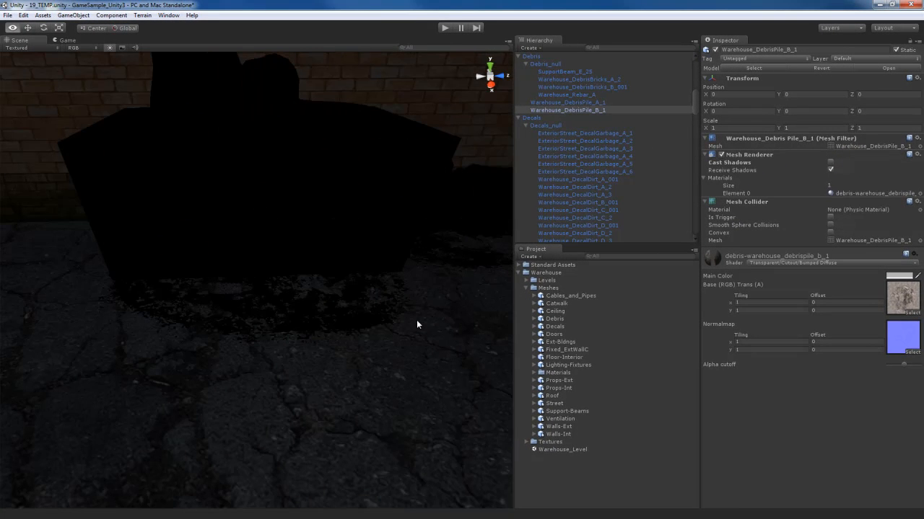
left_click(351, 315)
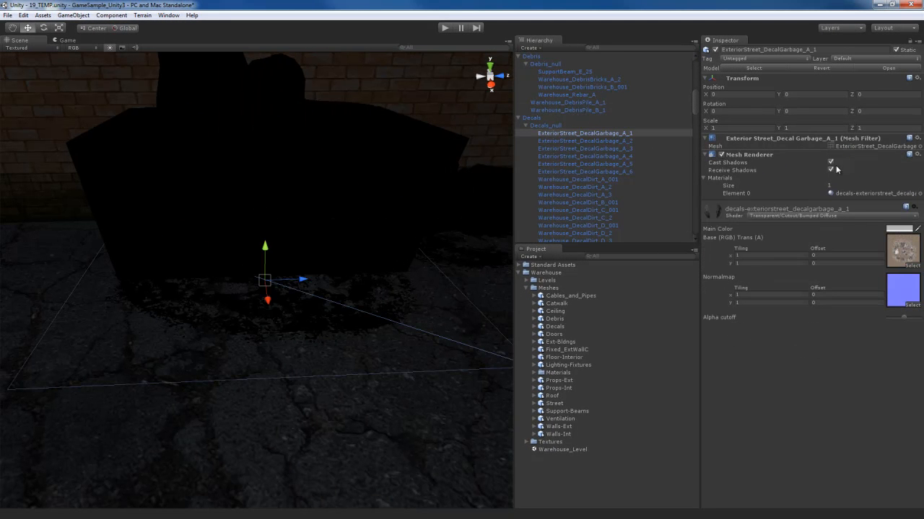
right_click_drag(361, 299, 284, 305)
left_click(285, 306)
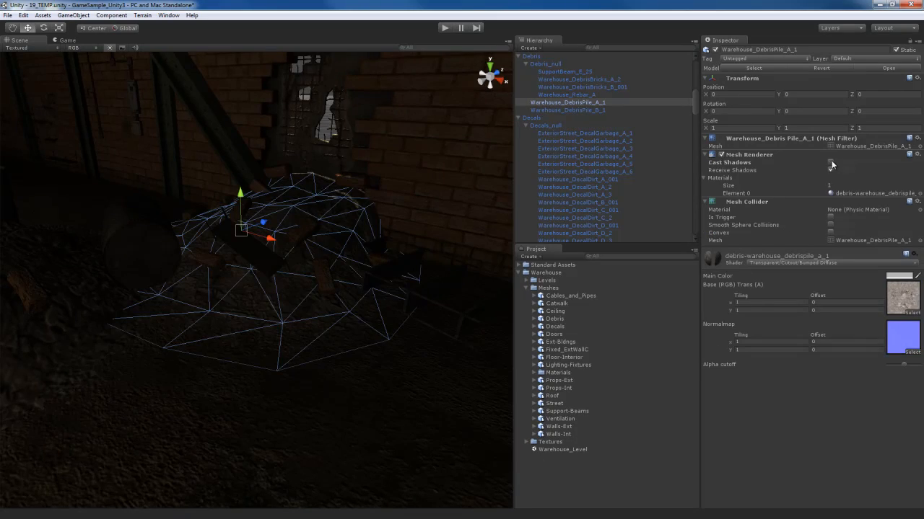
Raise the alpha cutoff of the Warehouse_DebrisPile_B_1 material to its maximum
mouse_move(285, 325)
right_mouse_down()
mouse_move(210, 319)
mouse_move(264, 281)
mouse_move(275, 346)
mouse_move(258, 360)
mouse_move(279, 351)
mouse_move(286, 334)
right_mouse_up()
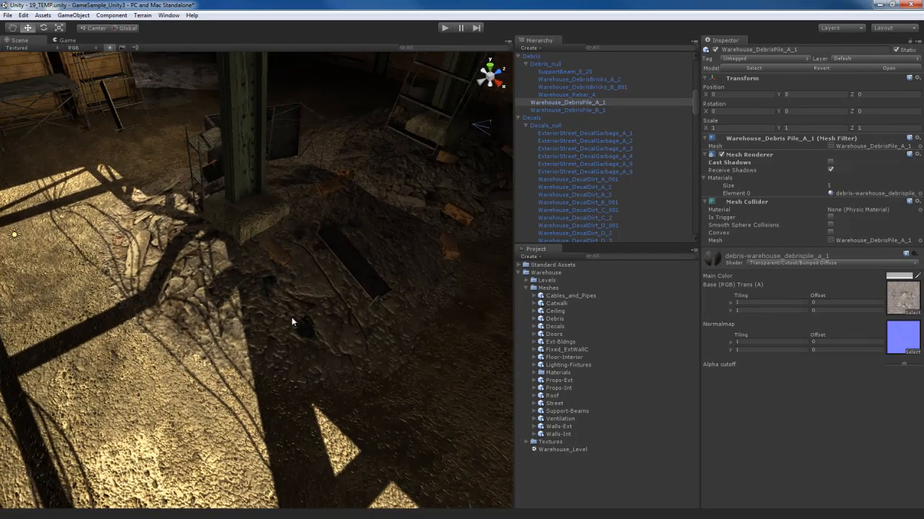
left_click(292, 321)
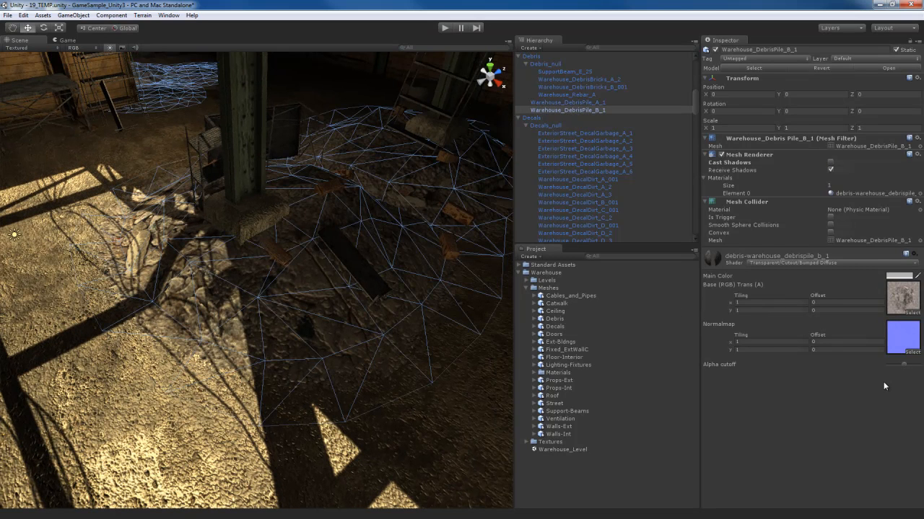
mouse_move(905, 368)
left_mouse_down()
mouse_move(887, 367)
mouse_move(921, 372)
left_mouse_up()
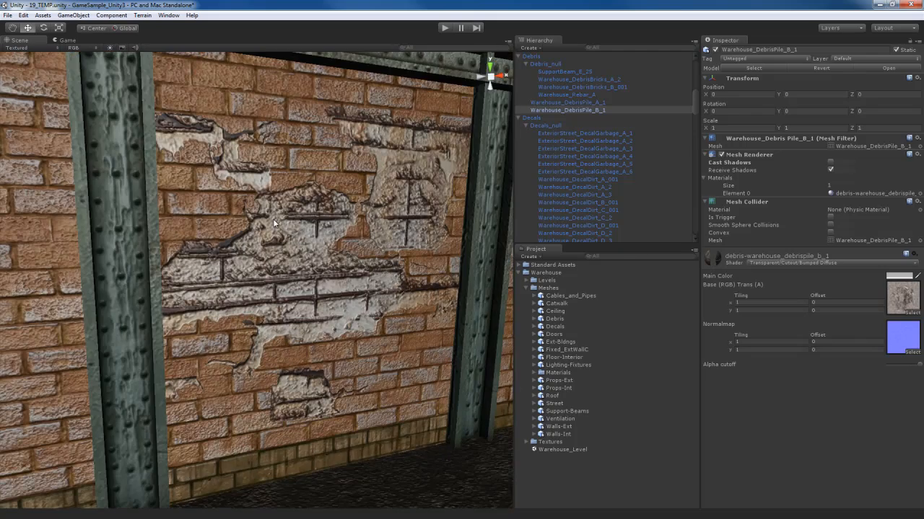
Raise the alpha cutoff of the brick wall decal Warehouse_DecalWallDamage_B_4 to its maximum
left_click(273, 223)
key("f")
key("w")
left_click_drag(907, 337, 919, 337)
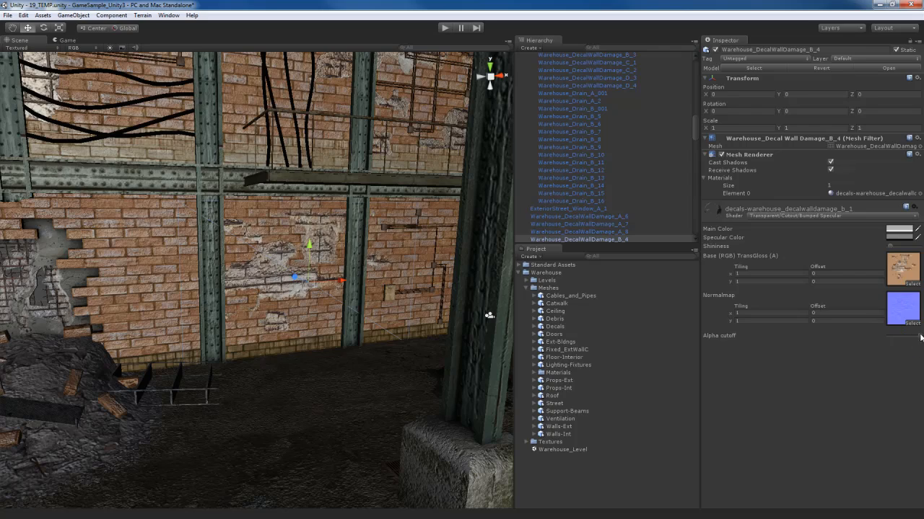
Check the other wall damage decals, including Warehouse_DecalWallDamage_A_8 and C_3, for an alpha cutoff at maximum
mouse_move(309, 274)
right_mouse_down()
mouse_move(181, 266)
mouse_move(289, 301)
mouse_move(323, 272)
right_mouse_up()
left_click(289, 301)
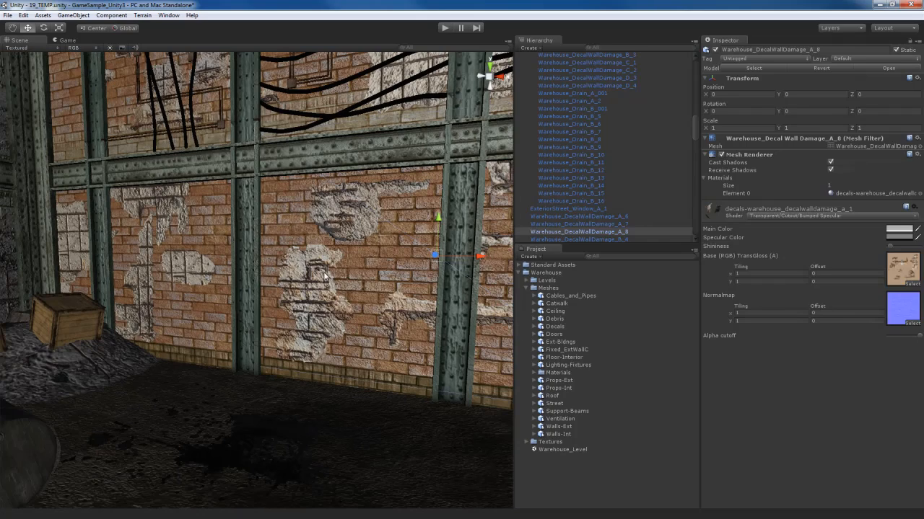
left_click(176, 274)
right_click_drag(176, 274, 326, 198)
left_click(272, 168)
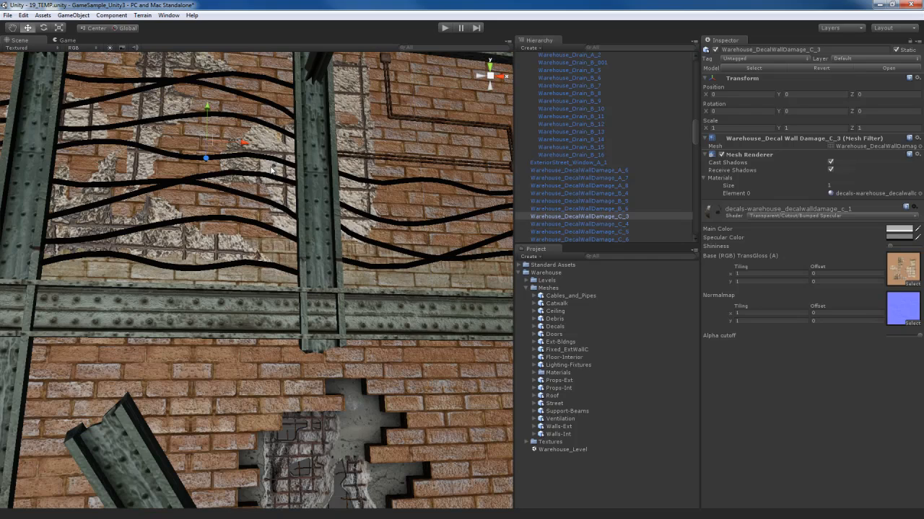
right_click_drag(381, 251, 323, 245)
left_click(323, 242)
Raise the alpha cutoff of the Warehouse_DebrisPile_A_1 material to its maximum
right_click_drag(325, 358, 333, 287)
left_click(333, 287)
left_click_drag(904, 367, 922, 367)
Turn the scene view lighting back on and move out to an overview of the warehouse exterior
right_click_drag(278, 302, 296, 110)
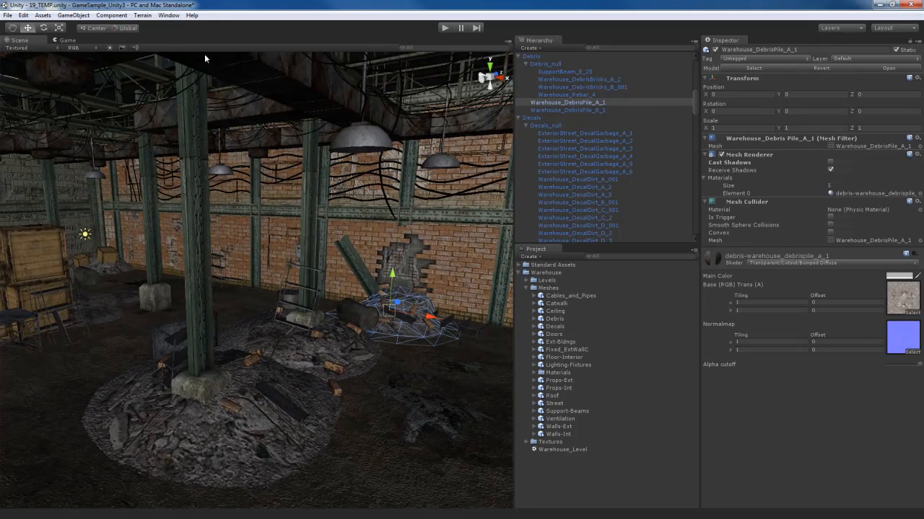
left_click(110, 47)
right_click_drag(339, 249, 371, 285)
key("s")
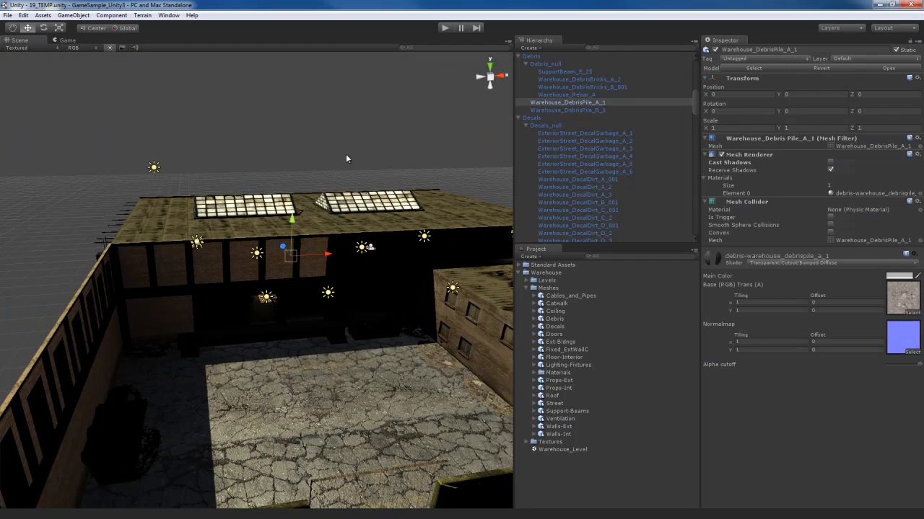
Clear the selection, open the Lightmapping window, and show the lightmap resolution overlay on the roof skylights
left_click(345, 158)
left_click_drag(216, 351, 252, 343, "alt")
right_click_drag(253, 339, 308, 342)
key("w")
key("w")
key("s")
key("w")
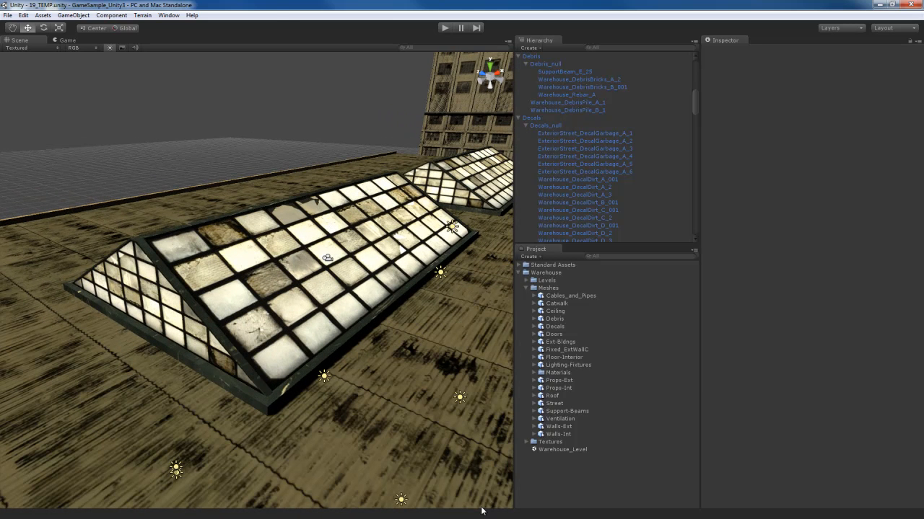
left_click(169, 15)
left_click(188, 154)
right_click_drag(291, 254, 348, 299)
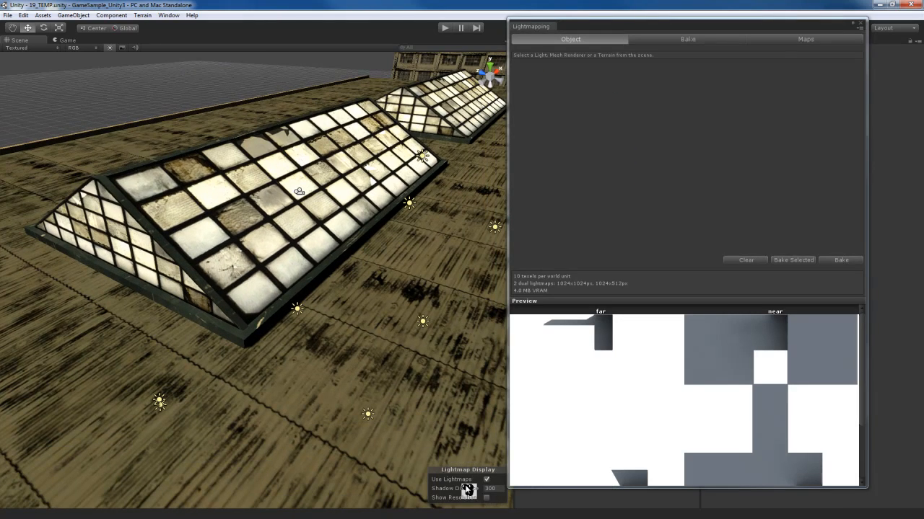
left_click(486, 498)
key("w")
right_click_drag(316, 345, 320, 279)
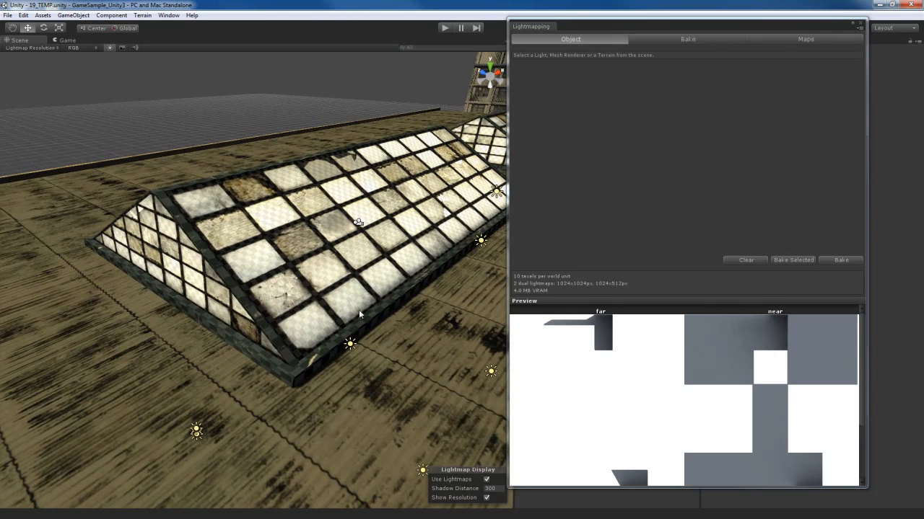
Set Scale In Lightmap to 0.1 for the skylight window meshes Warehouse_SkylightWindows_001 and Warehouse_SkylightWindows_2
left_click(331, 272)
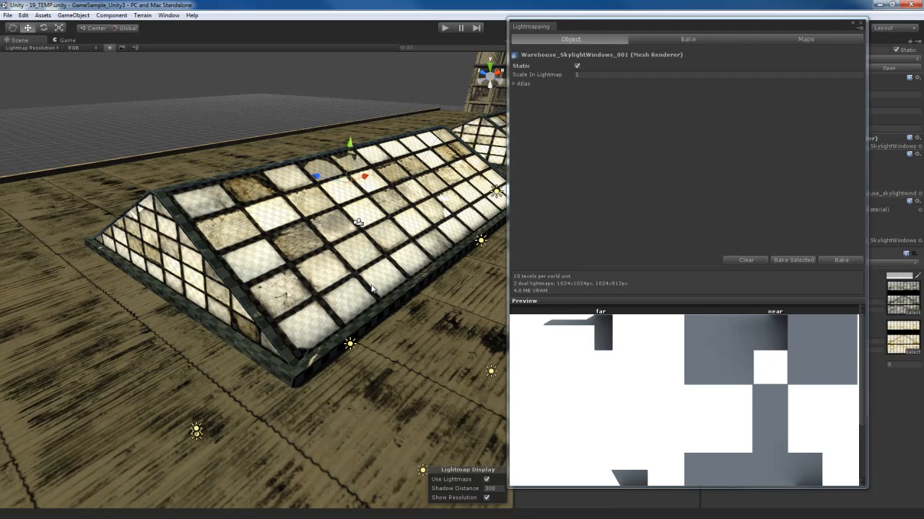
key("f")
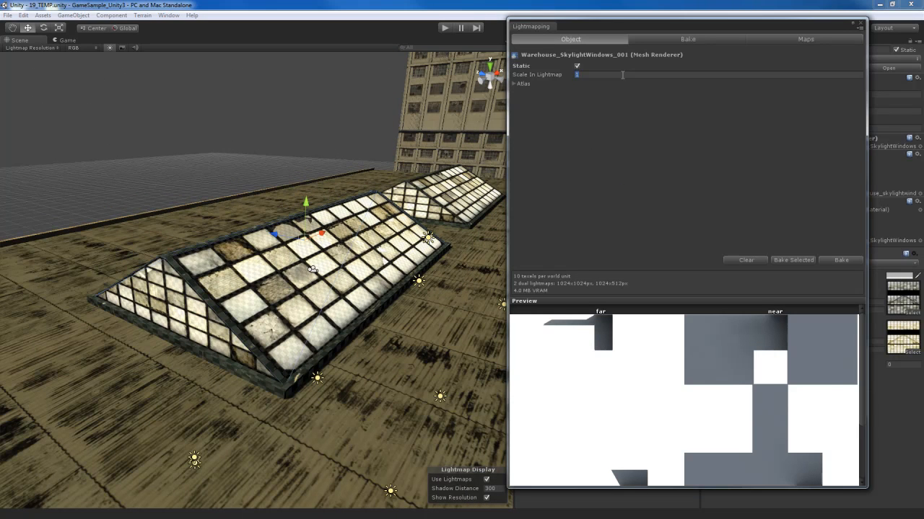
left_click(622, 74)
type(".5")
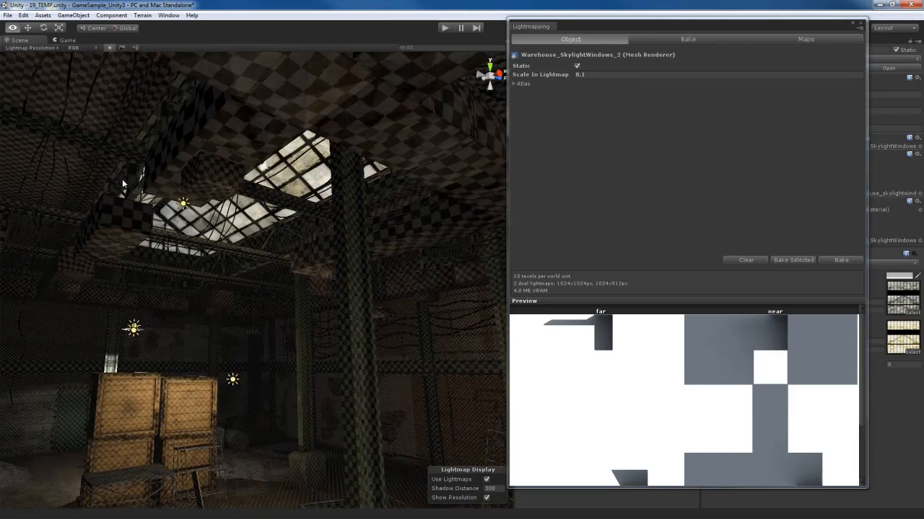
Select Warehouse_SkylightWindows_001 from inside the warehouse, close the Lightmapping window, and turn off the mesh's Cast Shadows
key("w")
mouse_move(122, 179)
right_mouse_down()
mouse_move(106, 204)
mouse_move(114, 173)
right_mouse_up()
right_click_drag(232, 222, 301, 202)
left_click(316, 166)
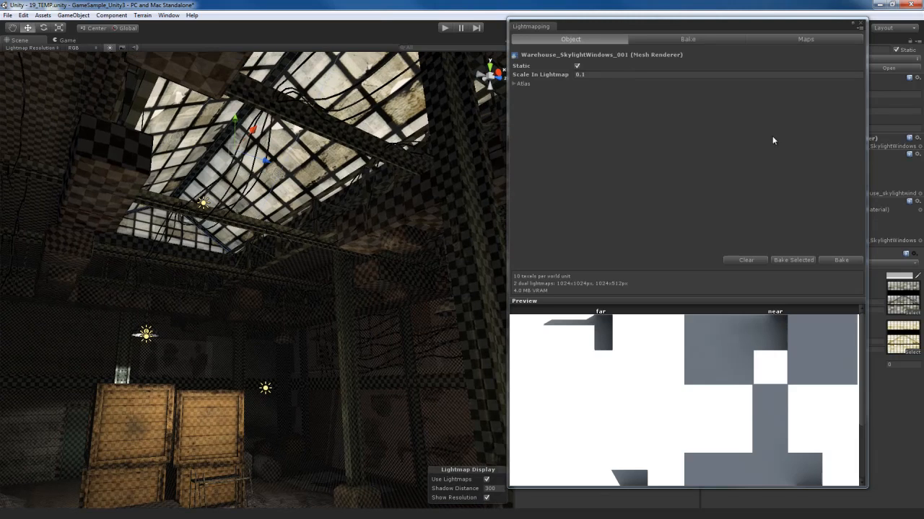
left_click(860, 23)
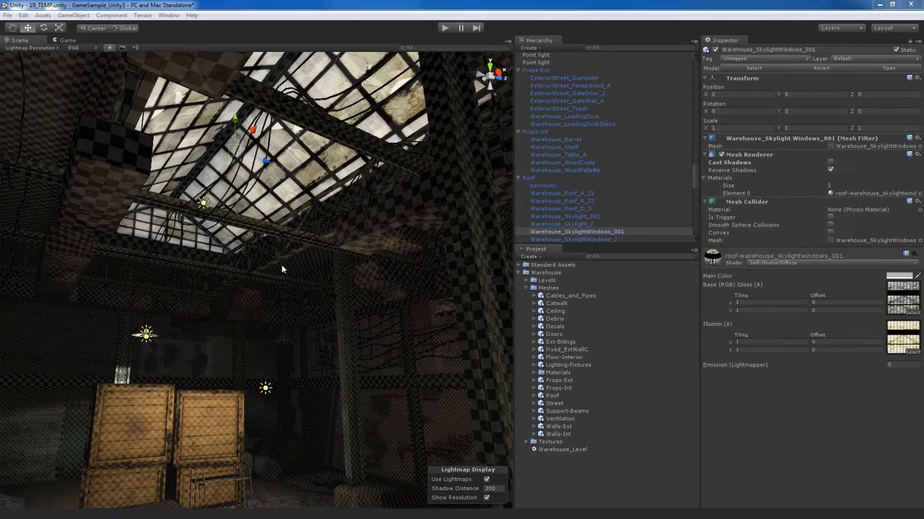
Return to the courtyard overview, clear the selection, and bring up the Bake settings in the Lightmapping window
right_click_drag(179, 233, 234, 300)
right_click_drag(61, 261, 188, 288)
key("s")
right_click_drag(289, 318, 286, 305)
key("w")
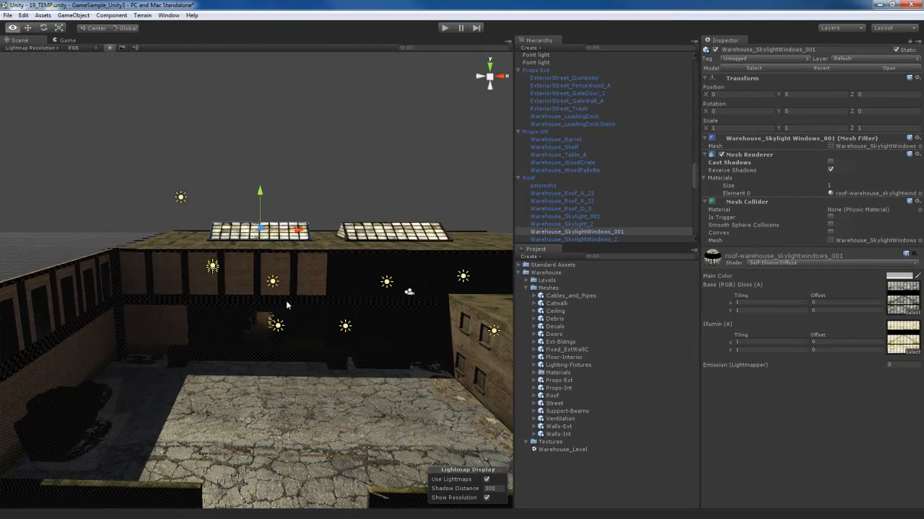
left_click(358, 159)
right_click_drag(303, 262, 305, 258)
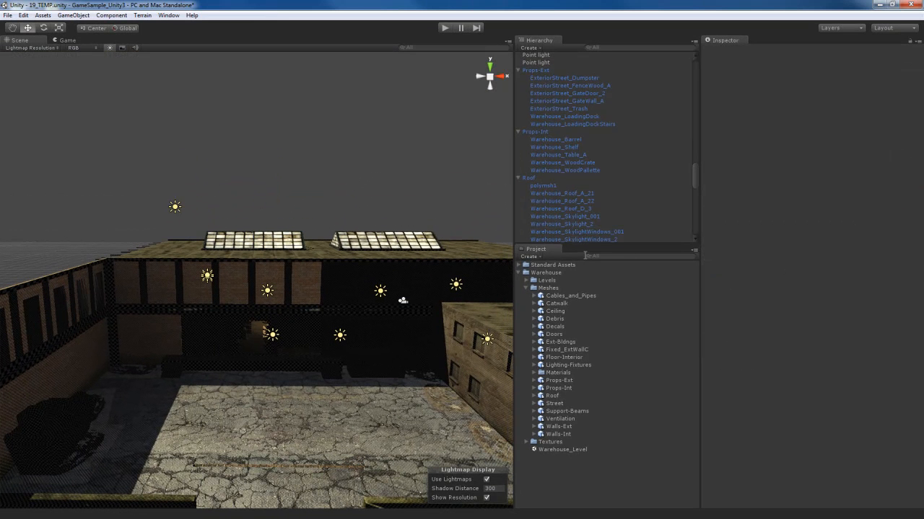
left_click_drag(923, 2, 701, 18)
left_click(664, 34)
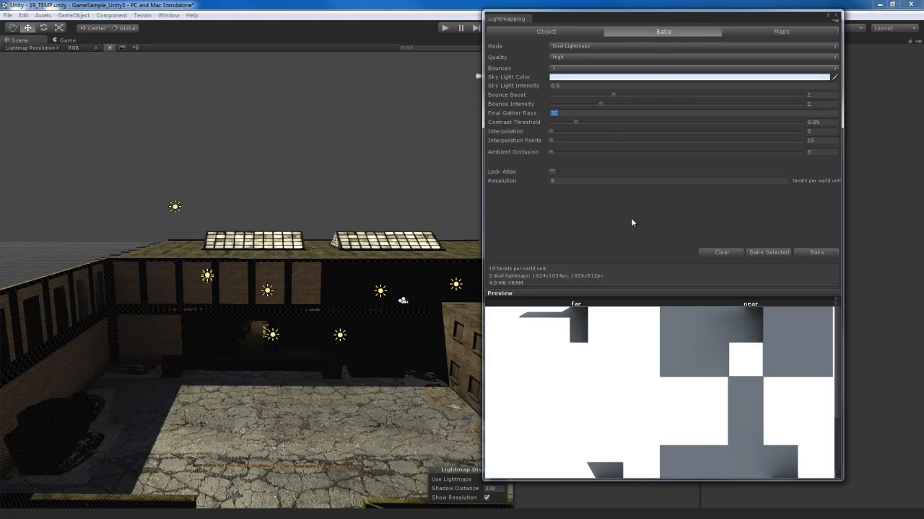
Bake the dual lightmaps for the whole warehouse scene
right_click_drag(364, 176, 328, 184)
key("s")
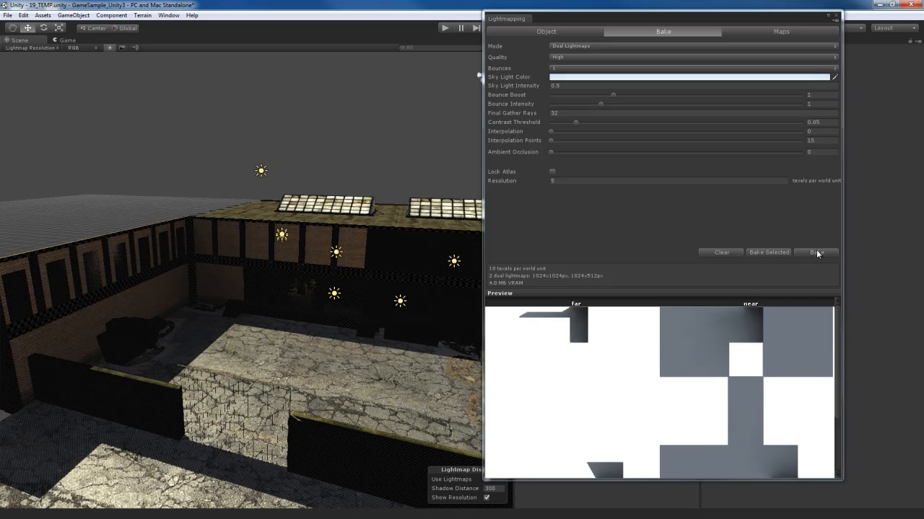
right_click_drag(401, 220, 363, 157)
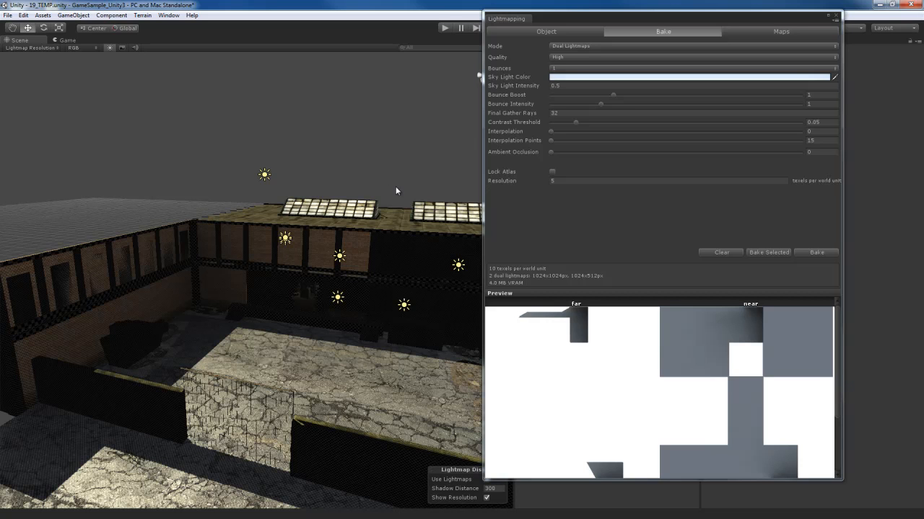
left_click(811, 252)
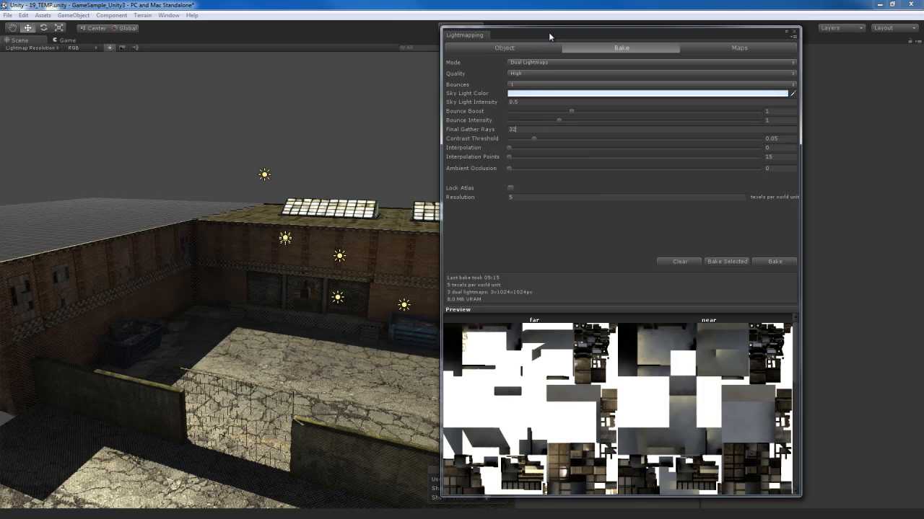
Move the Lightmapping window aside and turn off the lightmap resolution checker display in the scene
left_click_drag(548, 32, 651, 27)
right_click_drag(382, 334, 295, 200)
key("w")
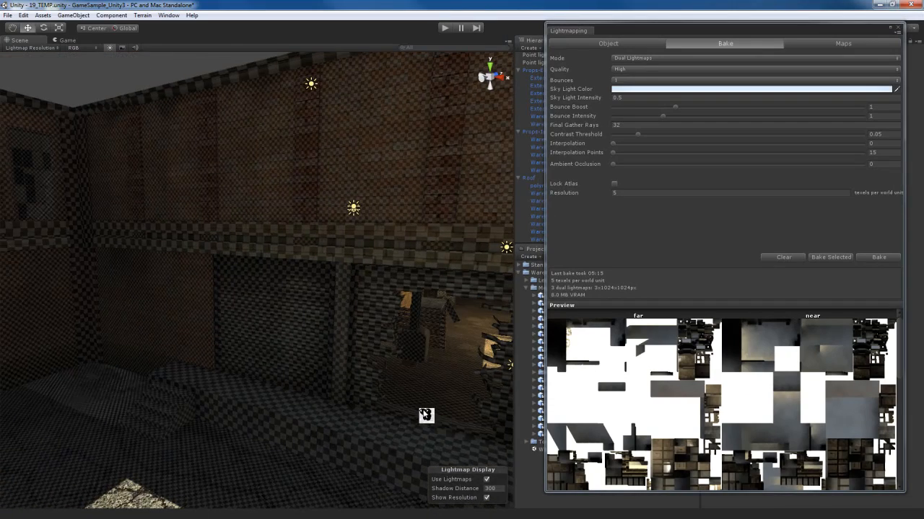
left_click(487, 498)
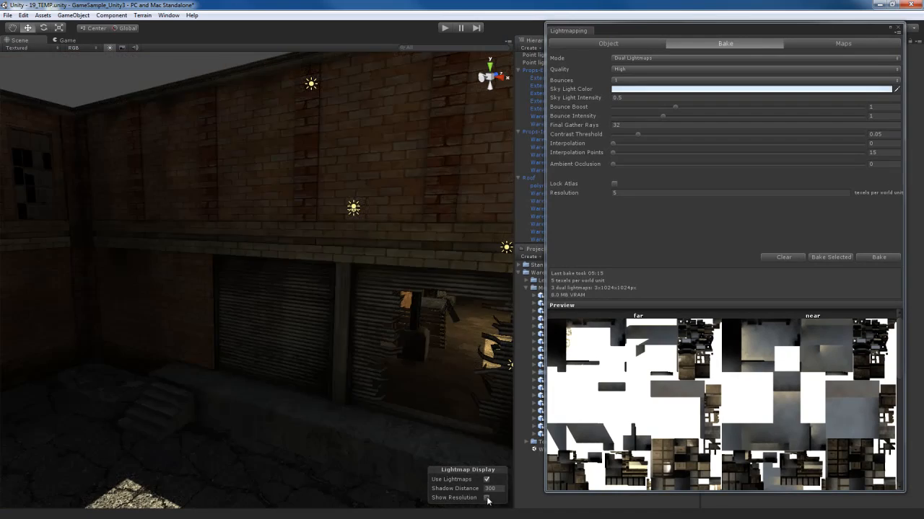
Compare the courtyard corner with Use Lightmaps switched off and back on
right_click_drag(337, 336, 248, 378)
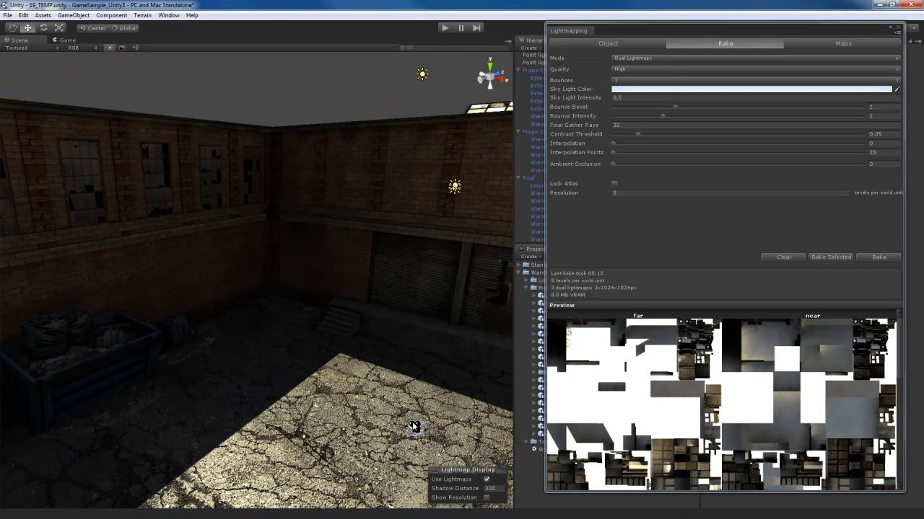
left_click(487, 480)
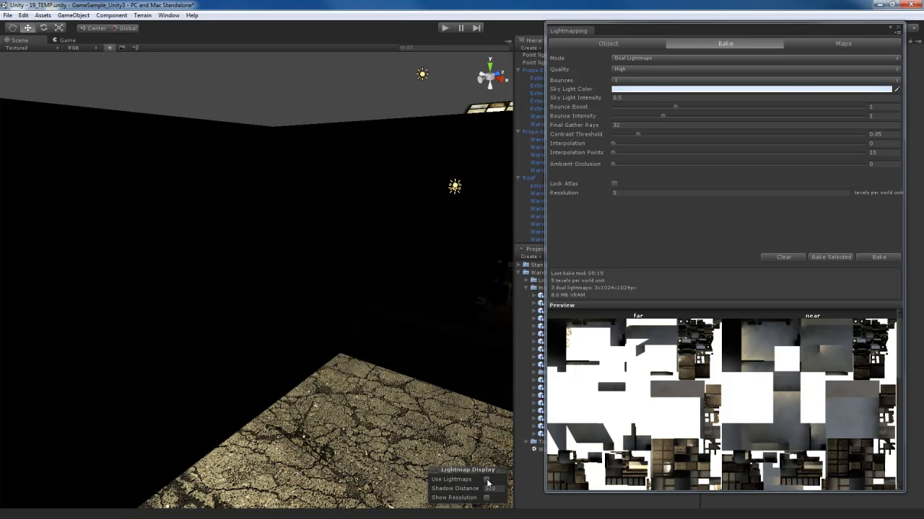
left_click(487, 480)
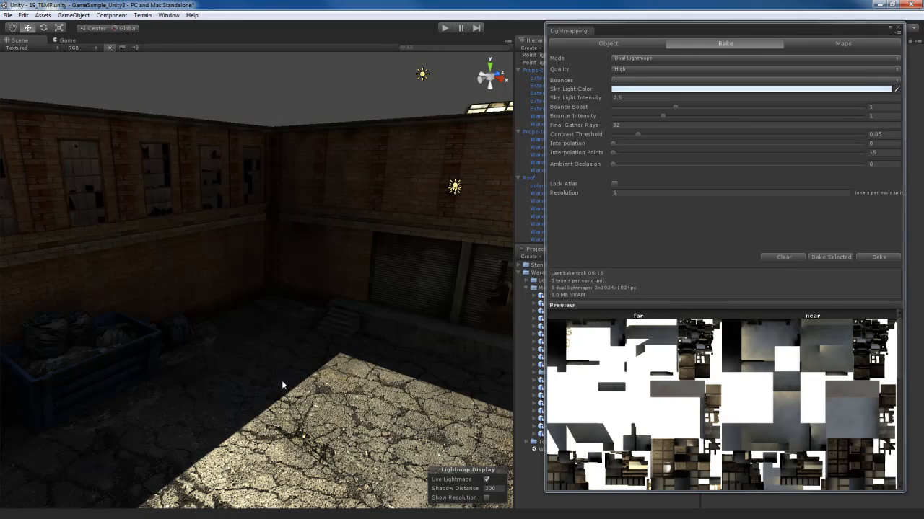
Compare the warehouse interior with and without the baked lightmaps from several viewpoints, leaving Use Lightmaps on
right_click_drag(282, 380, 270, 339)
key("w")
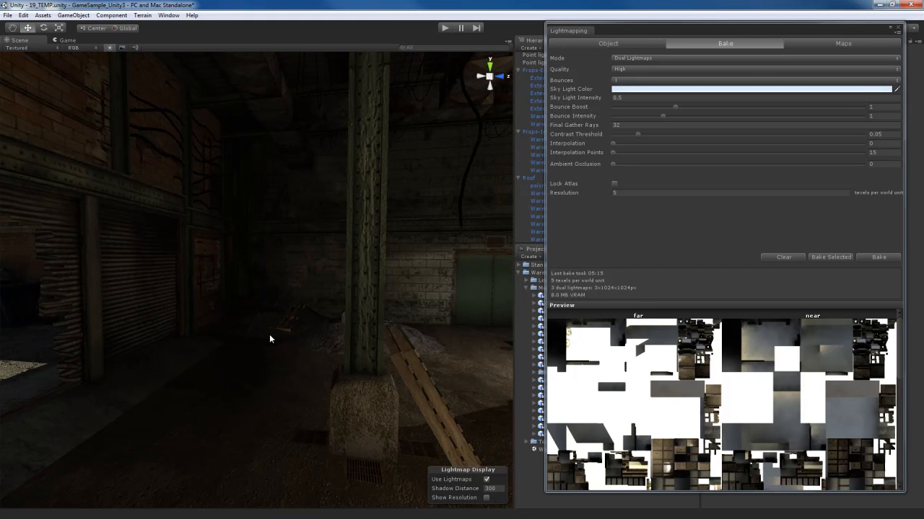
left_click(487, 480)
left_click(487, 480)
left_click(486, 480)
left_click(486, 479)
right_click_drag(257, 353, 309, 360)
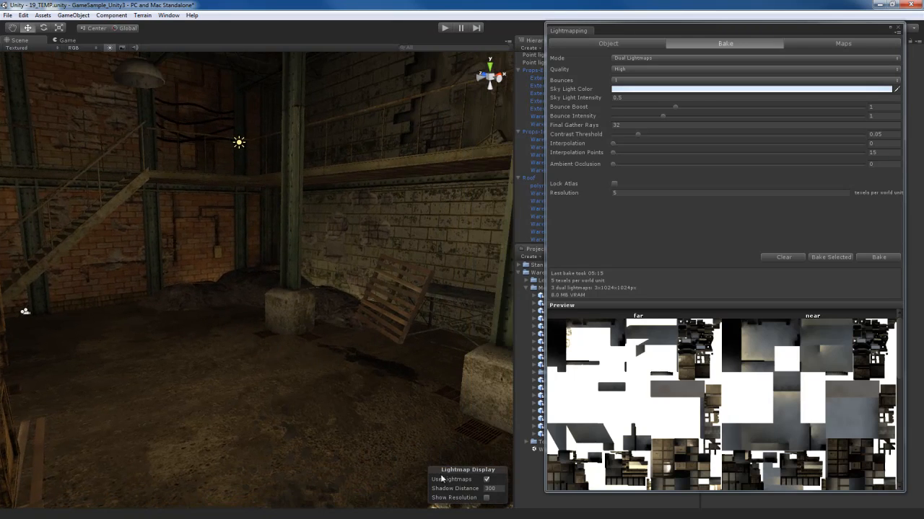
right_click_drag(478, 490, 285, 340)
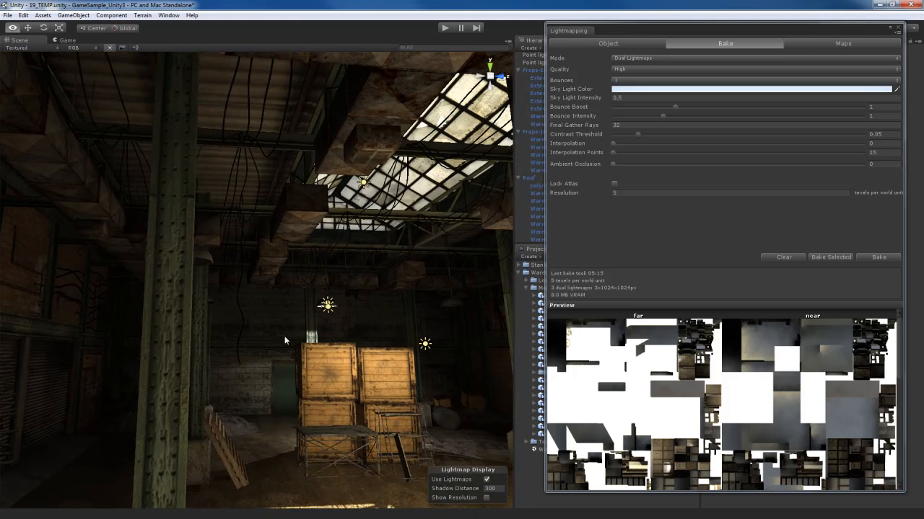
left_click(486, 480)
left_click(487, 479)
Select the Sun Light above the courtyard and set its Bounce Intensity to 1.5 in the Lightmapping object settings
right_click_drag(366, 417, 392, 395)
key("a")
mouse_move(321, 329)
right_mouse_down()
mouse_move(213, 375)
mouse_move(142, 358)
mouse_move(324, 374)
mouse_move(311, 345)
right_mouse_up()
right_click_drag(311, 342, 319, 304)
left_click(309, 290)
right_click_drag(307, 336, 297, 352)
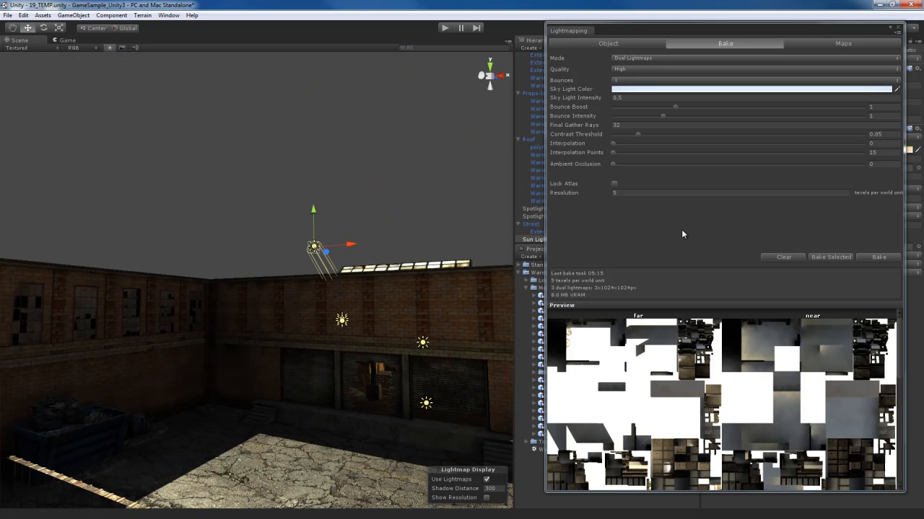
mouse_move(416, 276)
right_mouse_down()
mouse_move(418, 303)
mouse_move(417, 243)
mouse_move(418, 286)
right_mouse_up()
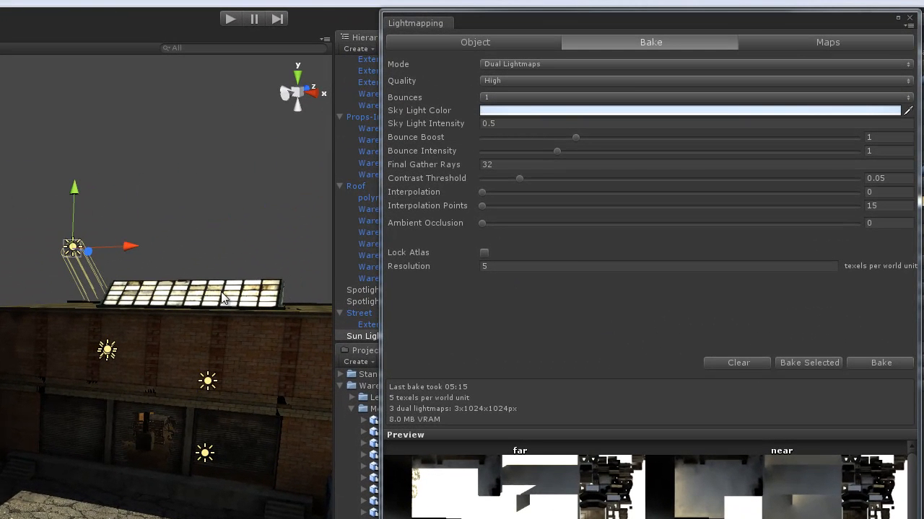
right_click_drag(211, 259, 211, 255)
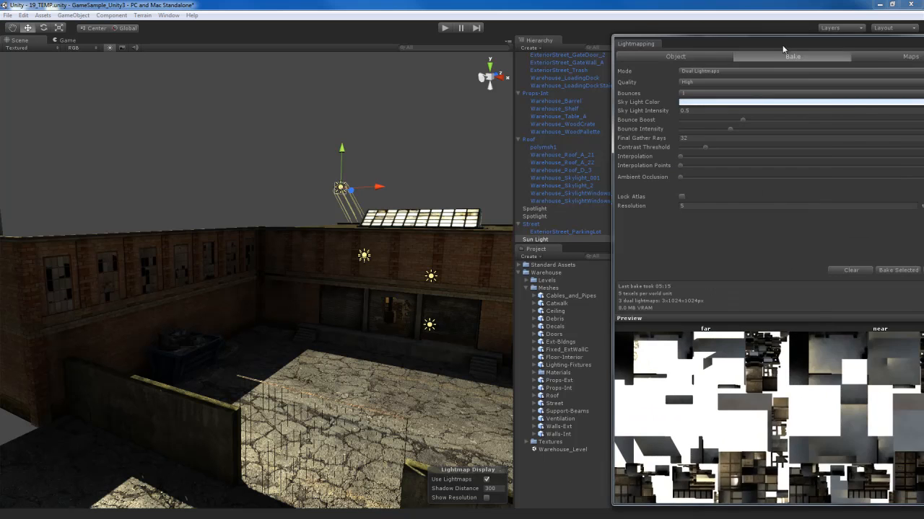
left_click_drag(848, 37, 754, 21)
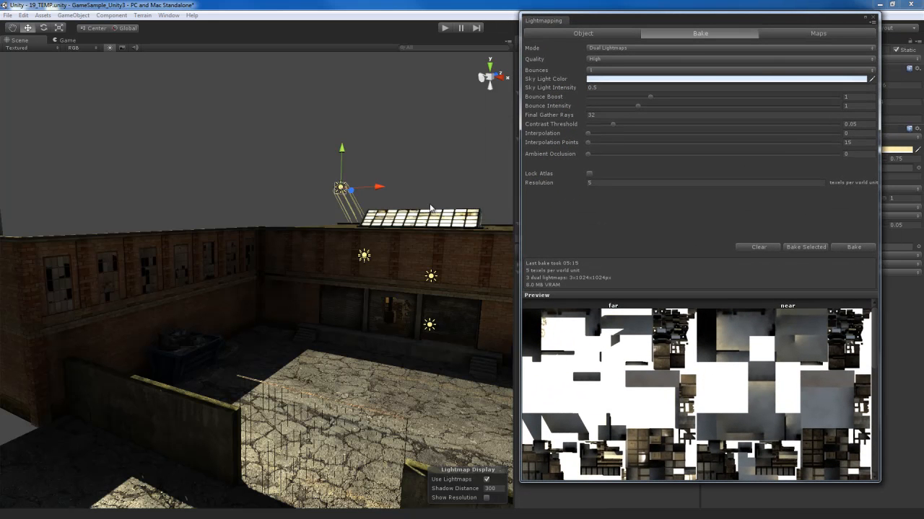
left_click(584, 33)
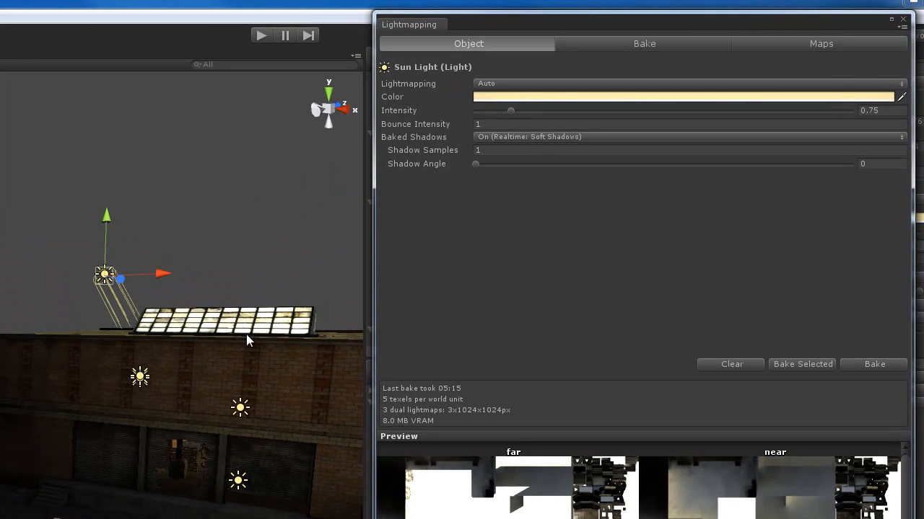
right_click_drag(253, 329, 257, 338)
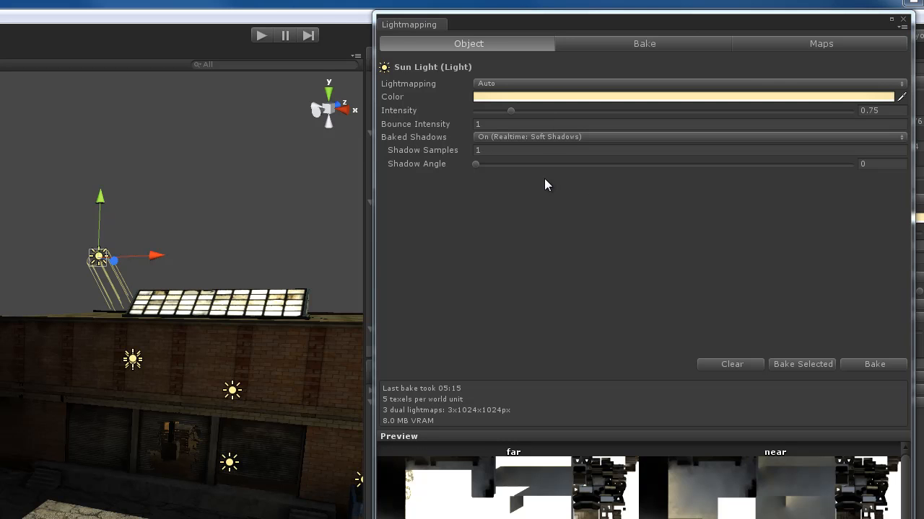
left_click(558, 123)
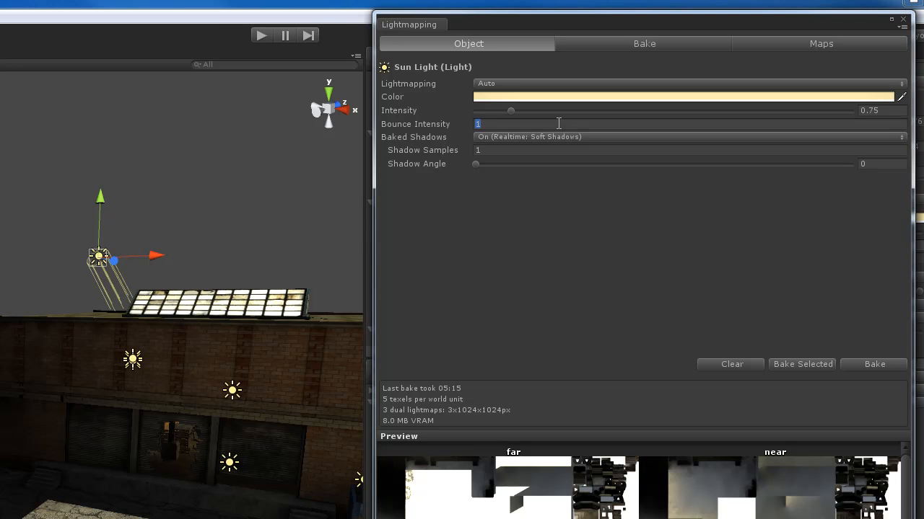
type("1.5")
Select the point light near the stacked crates inside the warehouse to inspect its lightmapping settings
right_click_drag(201, 418, 185, 397)
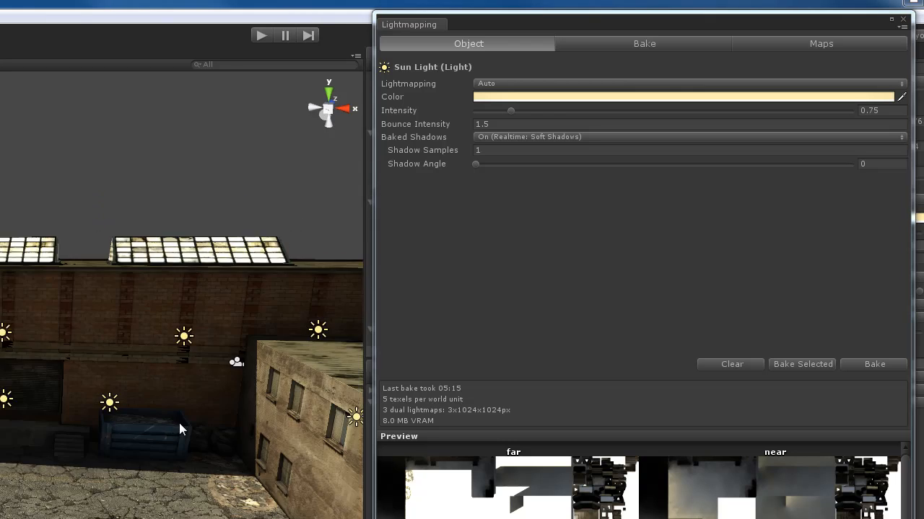
right_click_drag(339, 306, 200, 296)
right_click_drag(273, 267, 375, 265)
left_click(292, 241)
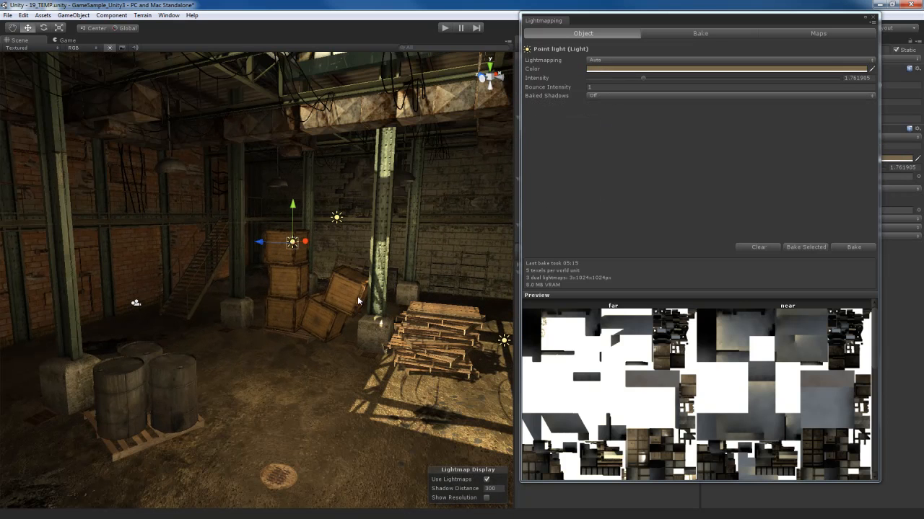
Set Ambient Occlusion to 1 in the Bake settings of the Lightmapping window
right_click_drag(400, 285, 278, 225)
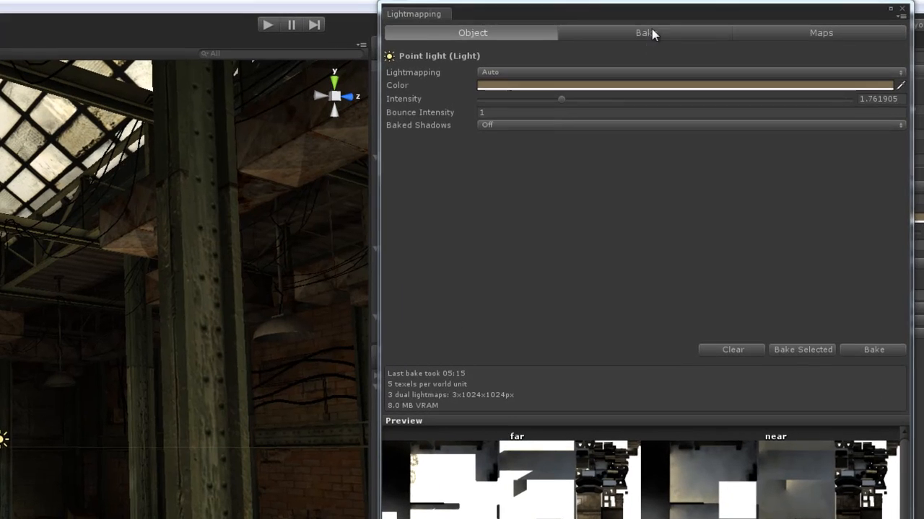
left_click(652, 32)
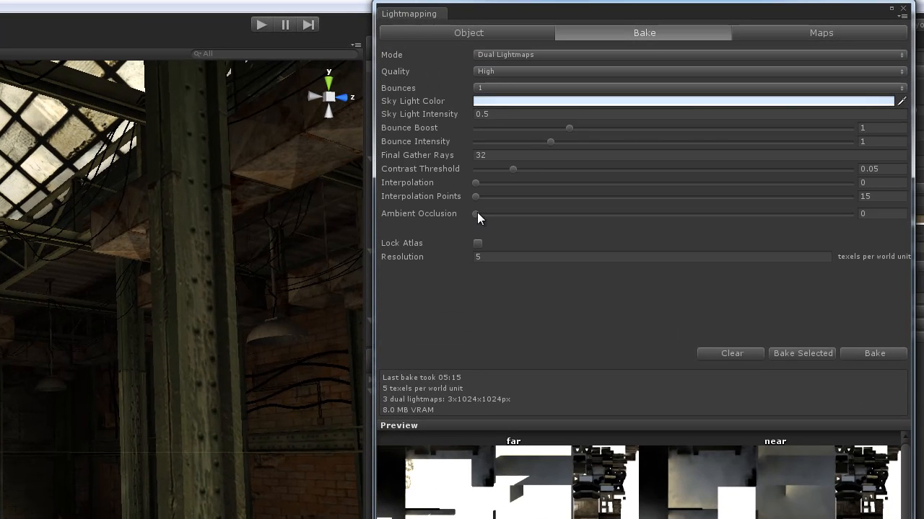
left_click_drag(477, 217, 874, 215)
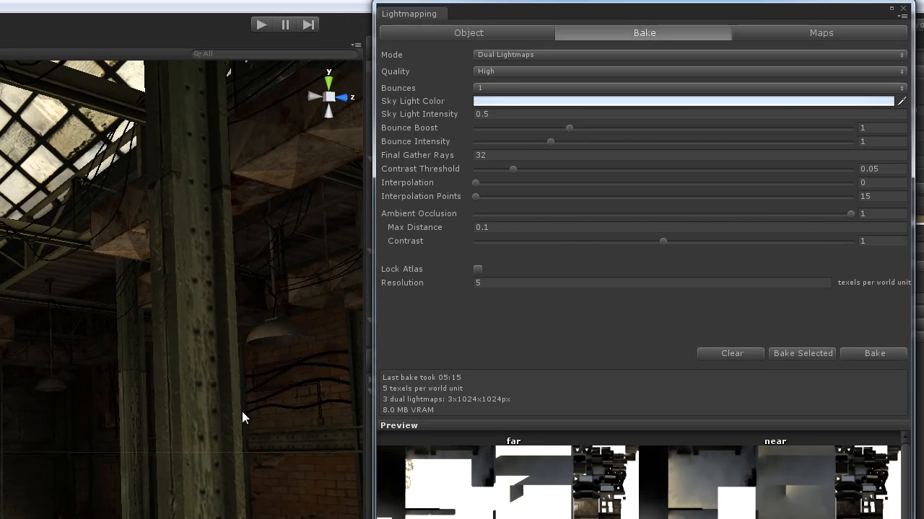
mouse_move(33, 431)
right_mouse_down()
mouse_move(26, 446)
mouse_move(28, 436)
right_mouse_up()
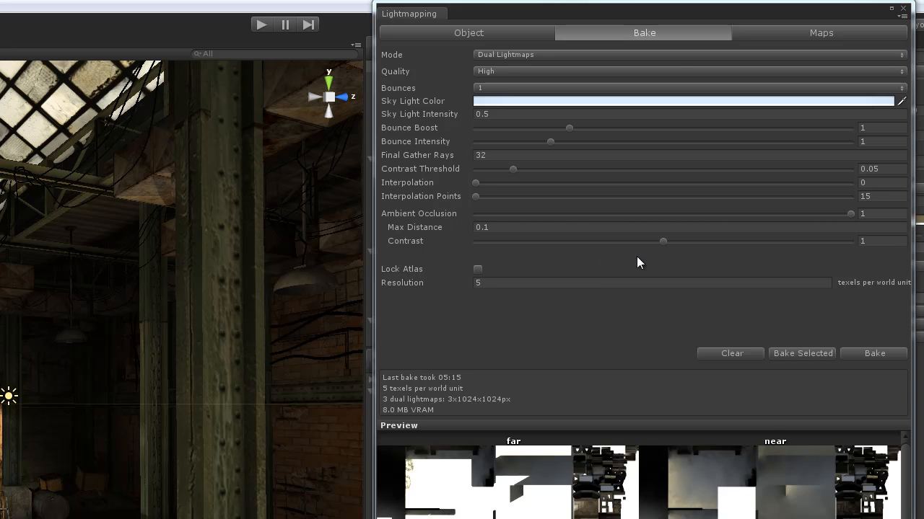
right_click_drag(129, 419, 122, 419)
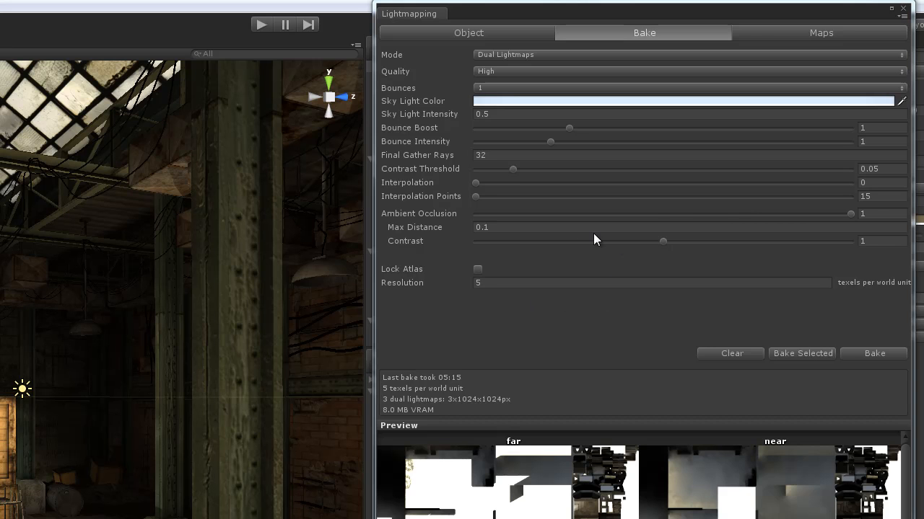
left_click_drag(683, 217, 872, 212)
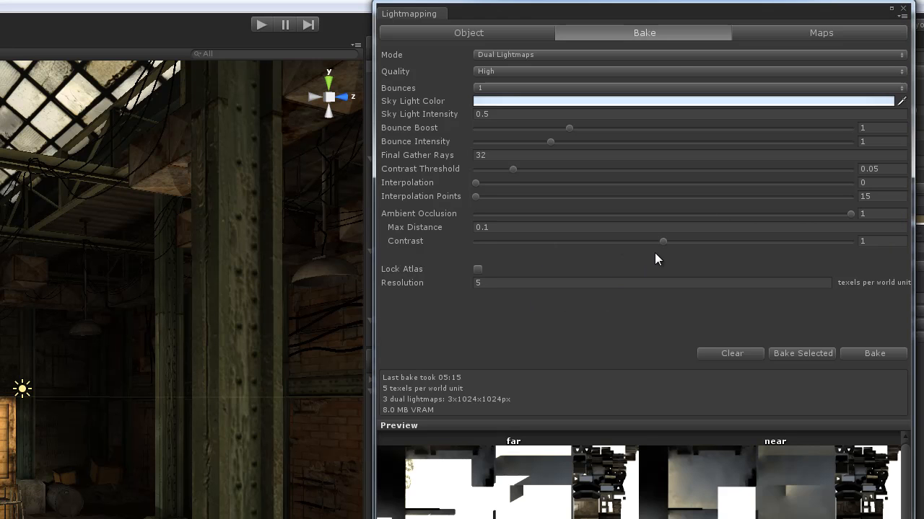
Examine the shutters, brick walls and corners inside and outside the warehouse in relation to the ambient occlusion Max Distance
left_click(533, 228)
right_click_drag(28, 439, 1, 462)
right_click_drag(132, 429, 9, 413)
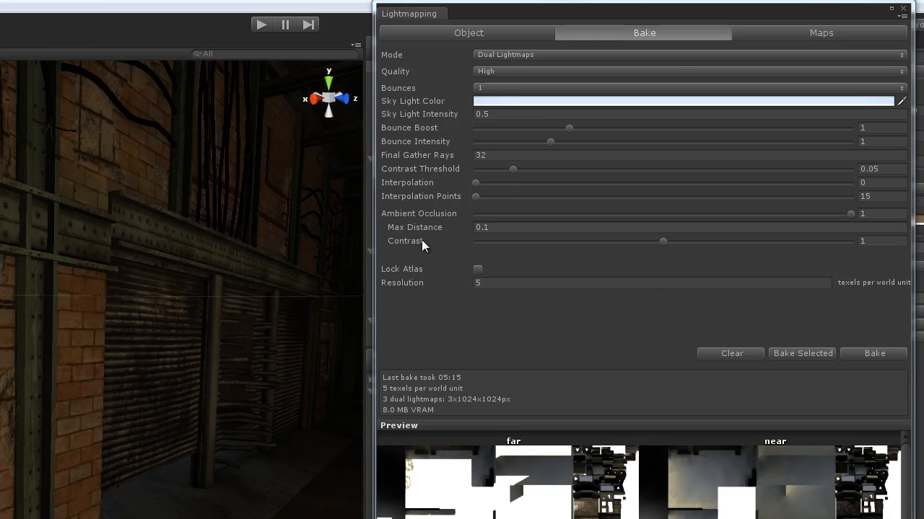
right_click_drag(101, 437, 178, 443)
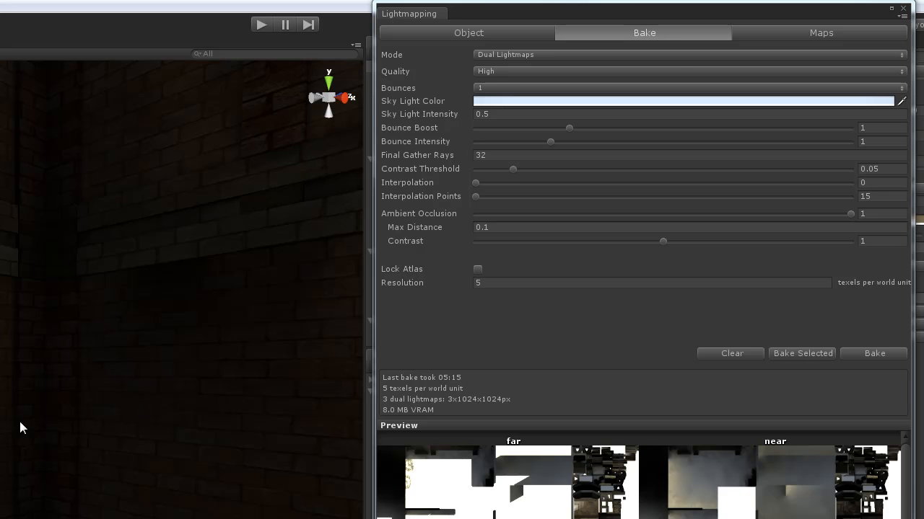
right_click_drag(77, 410, 25, 335)
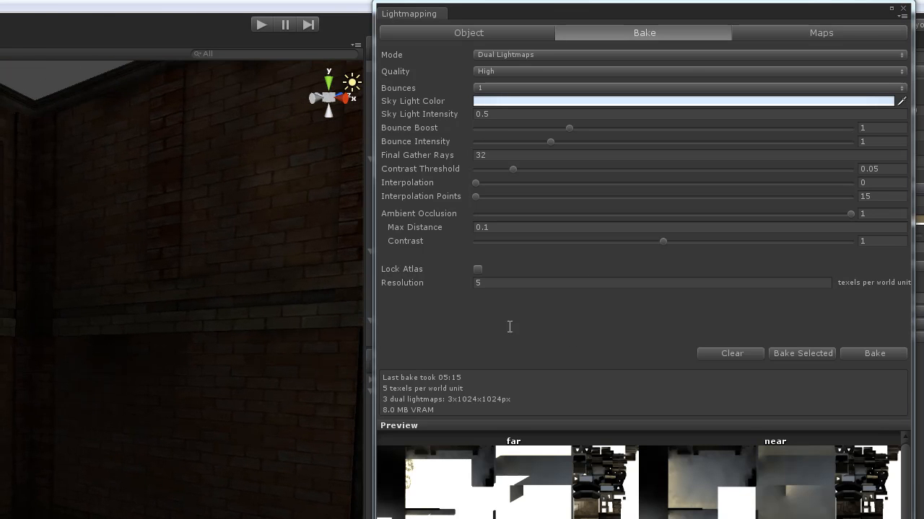
left_click(529, 228)
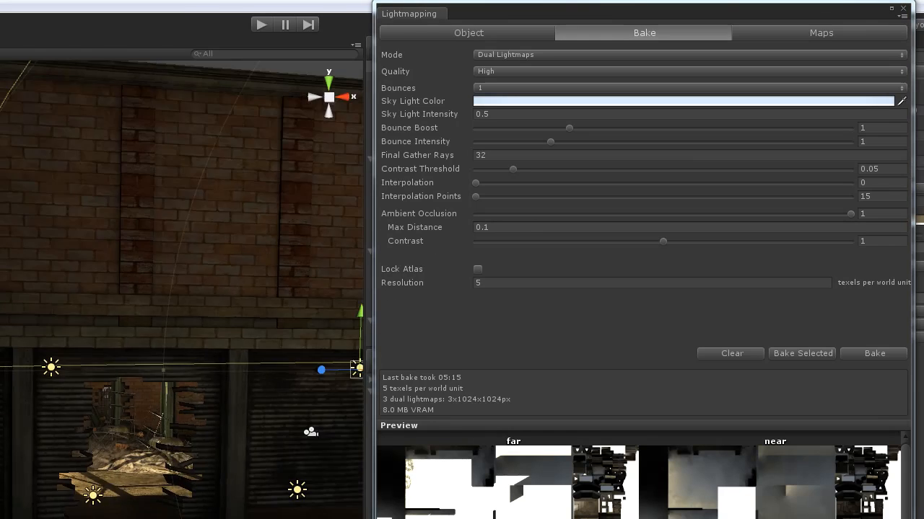
Select the vertical corner trim together with the adjoining exterior brick walls in the dark courtyard corner
mouse_move(7, 454)
right_mouse_down()
mouse_move(107, 445)
mouse_move(3, 433)
mouse_move(13, 427)
mouse_move(0, 450)
right_mouse_up()
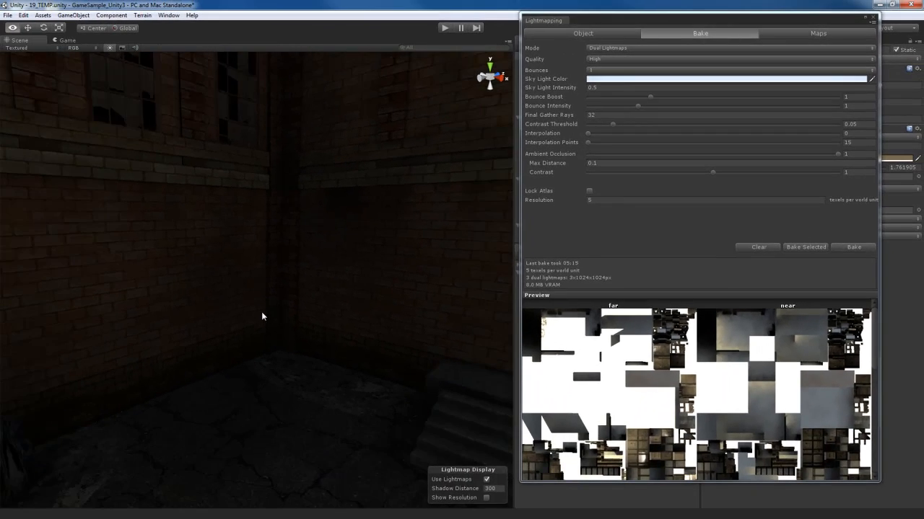
scroll(262, 316, "down", 2)
left_click(282, 258)
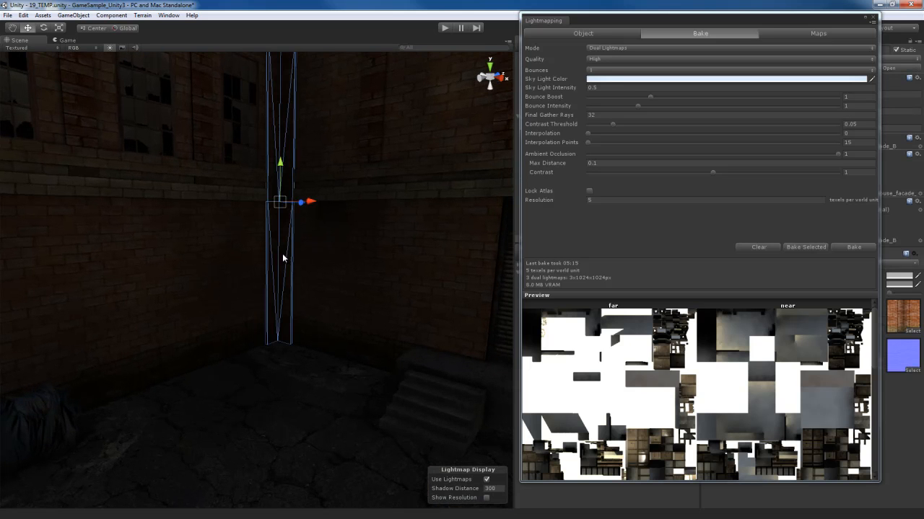
left_click(230, 261)
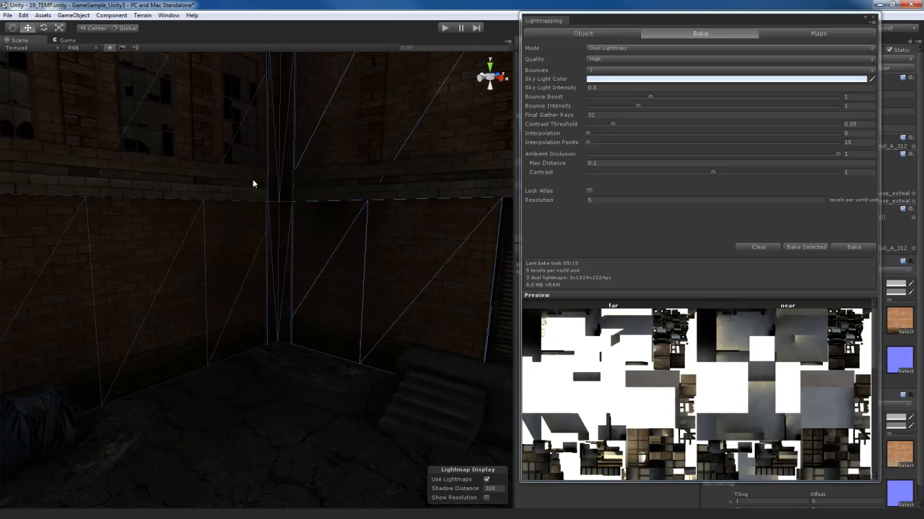
scroll(298, 253, "down", 4)
scroll(297, 254, "up", 1)
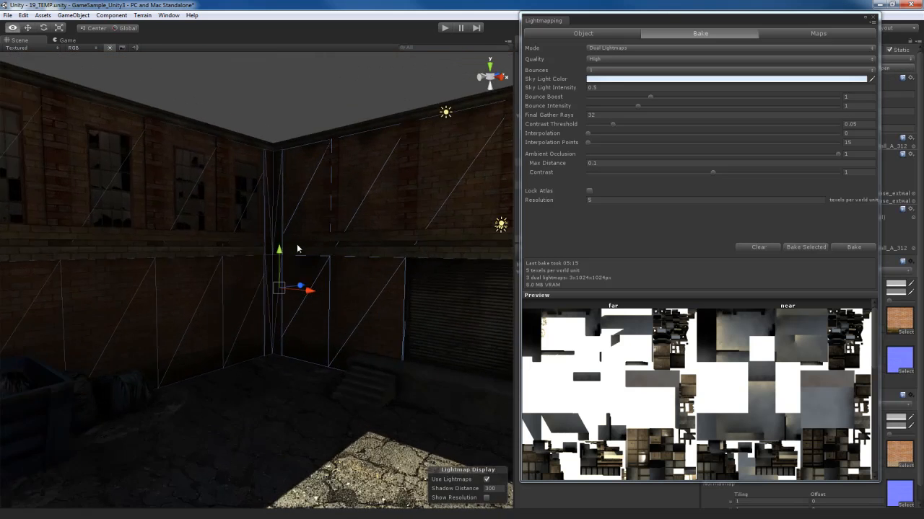
Add the adjacent concrete building, the horizontal brick ledge and the upper brick pilasters to the exterior wall selection
left_click_drag(297, 253, 296, 268, "alt")
key("a")
right_click_drag(297, 264, 371, 318)
key("w")
key("s")
key("w")
right_click_drag(365, 343, 390, 314)
left_click(202, 373)
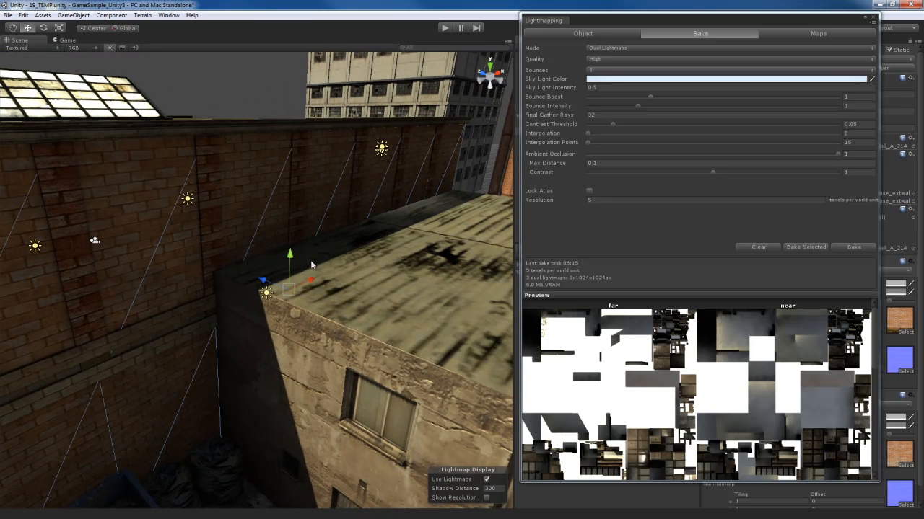
left_click(364, 285)
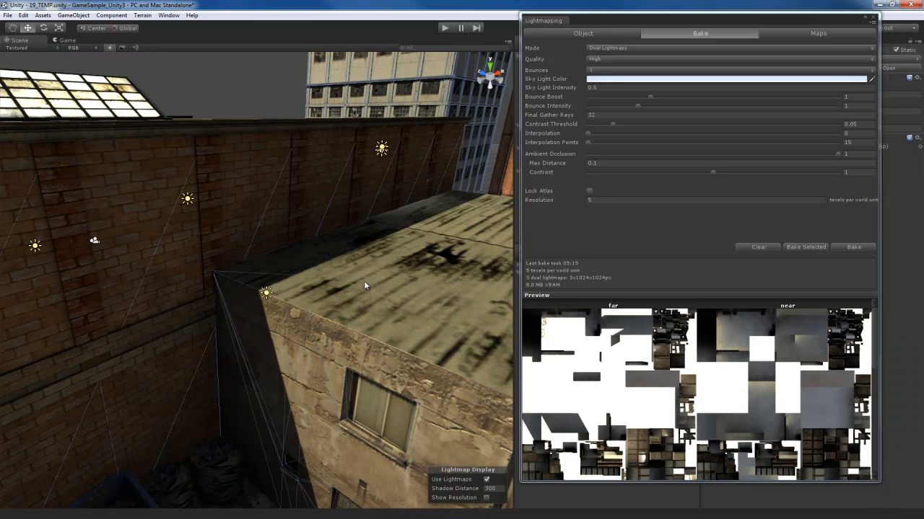
left_click(312, 384)
left_click(193, 315)
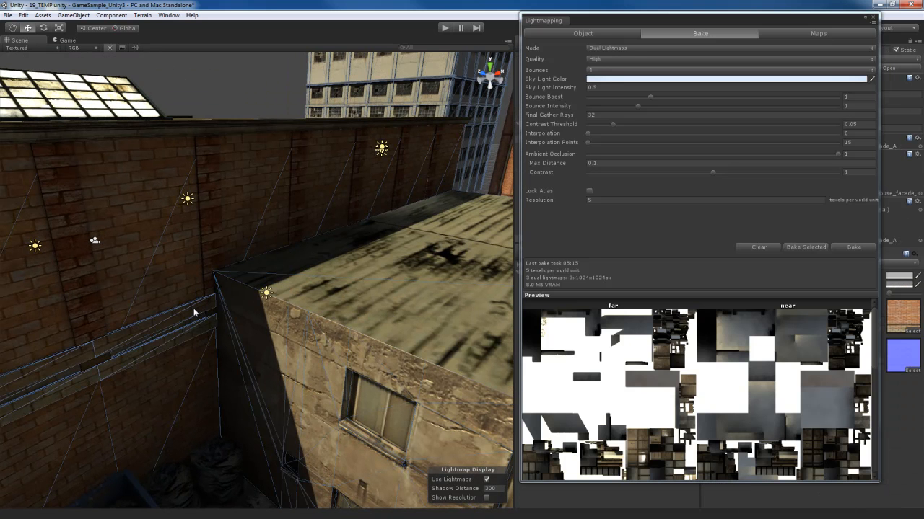
left_click(210, 251)
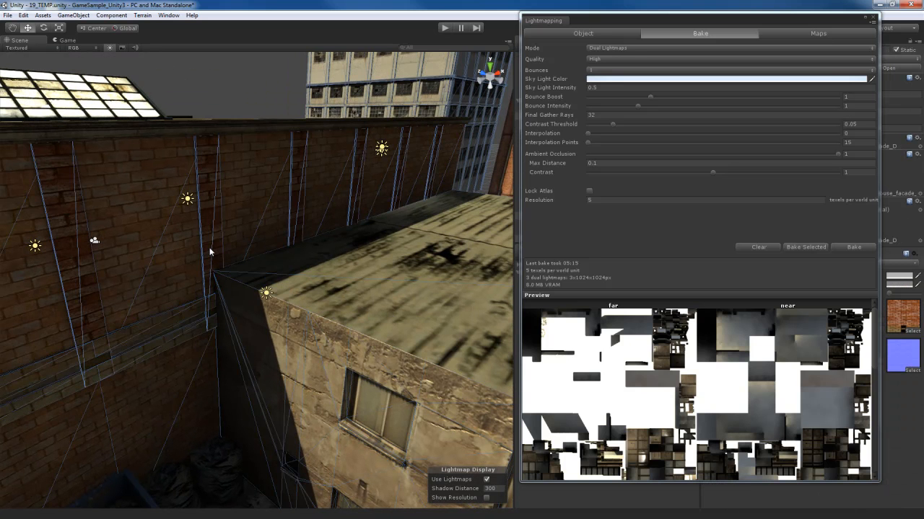
Bake lightmaps for only the selected exterior meshes around the dark courtyard corner
middle_click_drag(210, 252, 234, 334)
scroll(234, 335, "down", 3)
left_click_drag(234, 335, 399, 320, "alt")
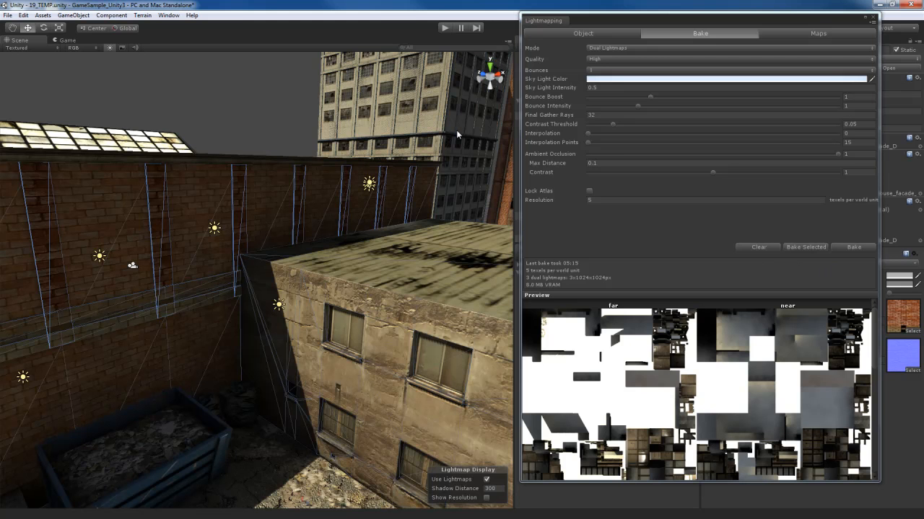
left_click_drag(389, 267, 382, 240, "alt")
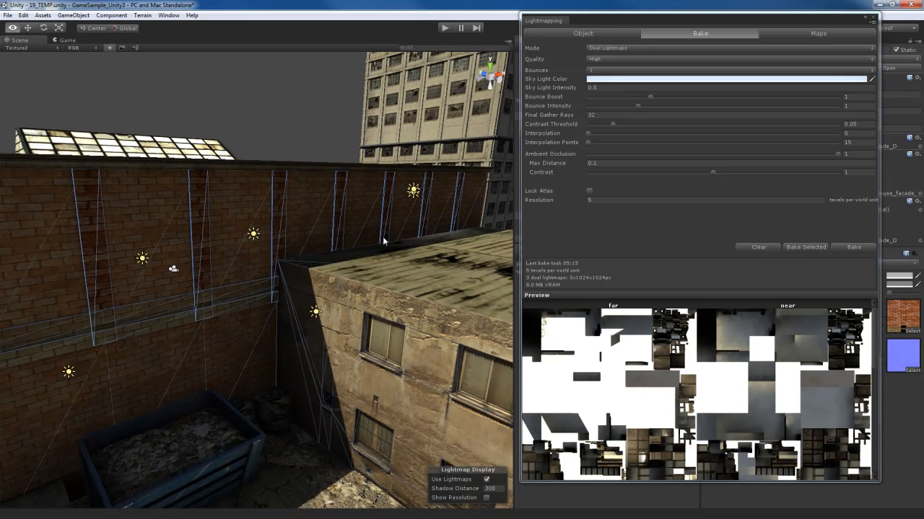
left_click(805, 246)
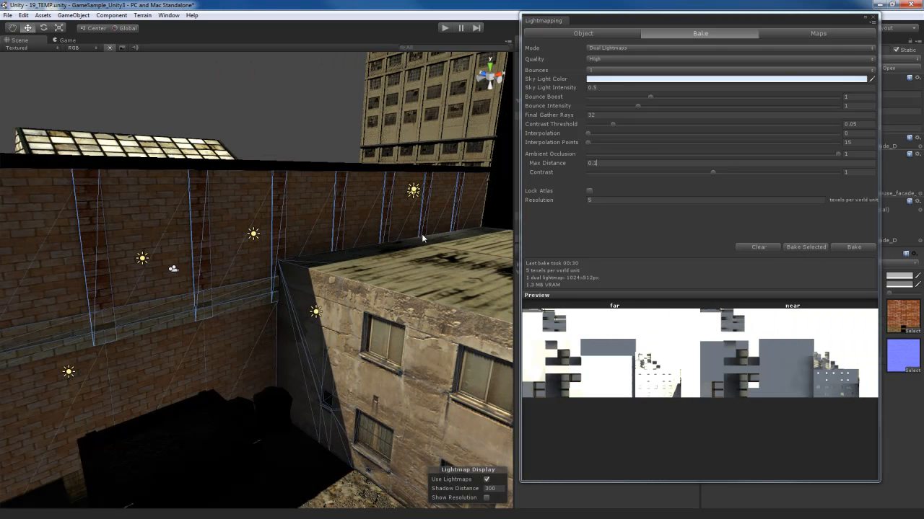
Set the Ambient Occlusion Contrast to 0.5 and the Max Distance to 10 in the Bake settings
scroll(301, 332, "up", 5)
left_click_drag(301, 329, 305, 324, "alt")
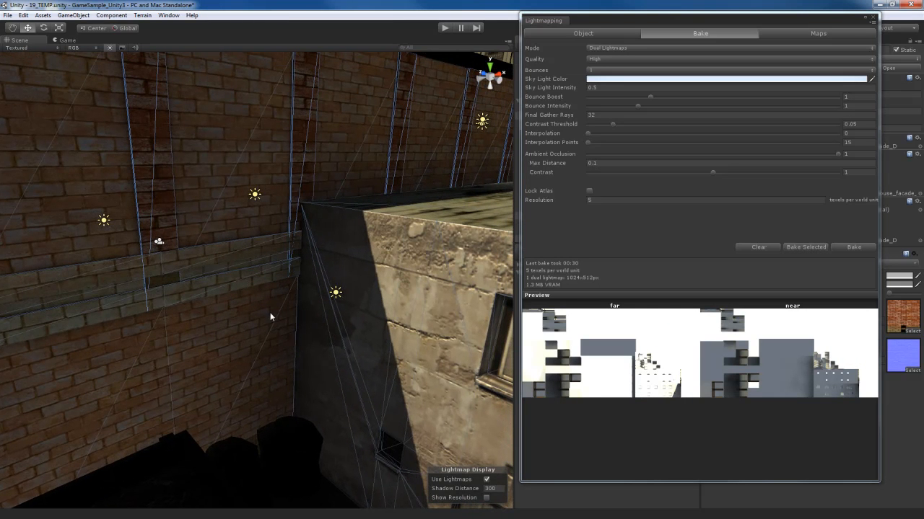
left_click_drag(401, 175, 346, 303, "alt")
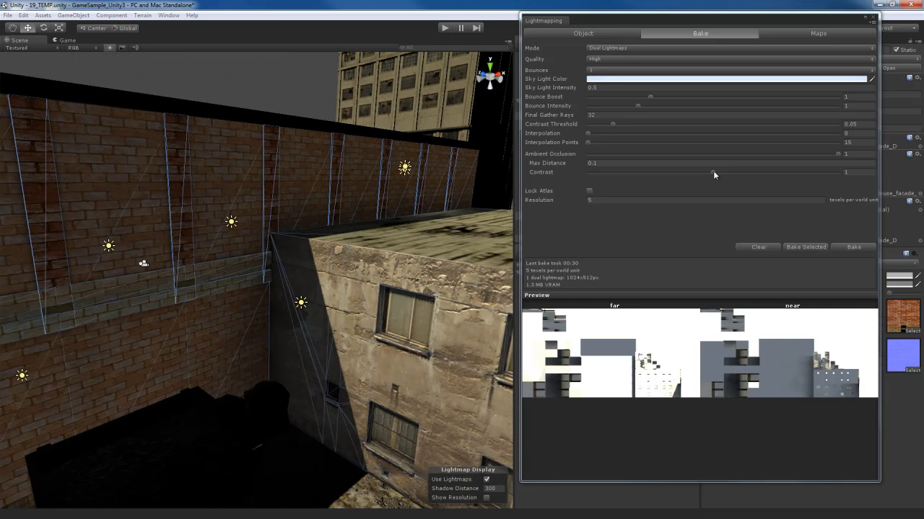
left_click_drag(713, 172, 649, 173)
type(".5")
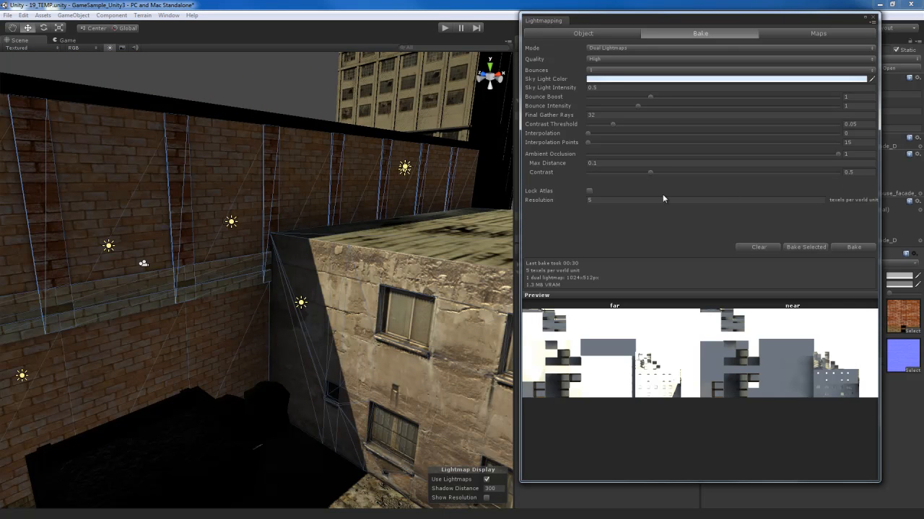
left_click(615, 163)
type("10")
Rebake only the selected exterior meshes and deselect them to check the ambient occlusion between the brick wall and concrete building
right_click_drag(335, 289, 329, 287)
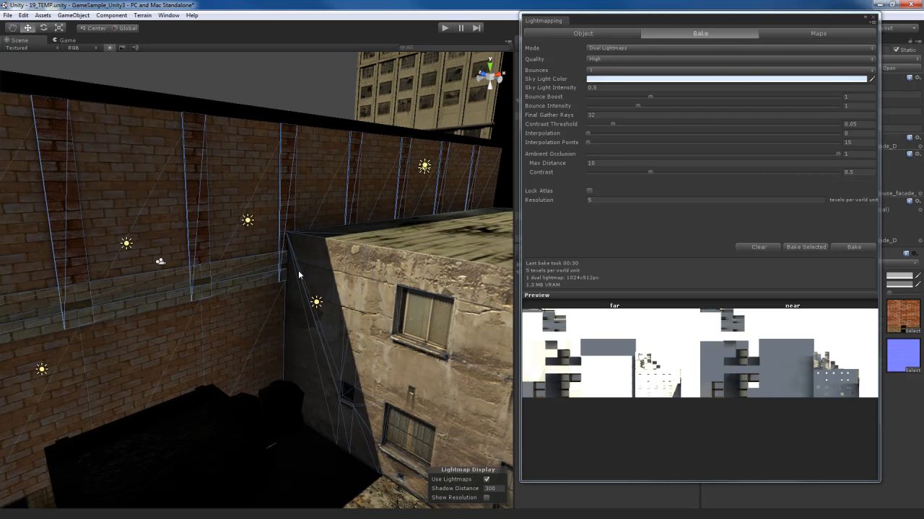
left_click(805, 247)
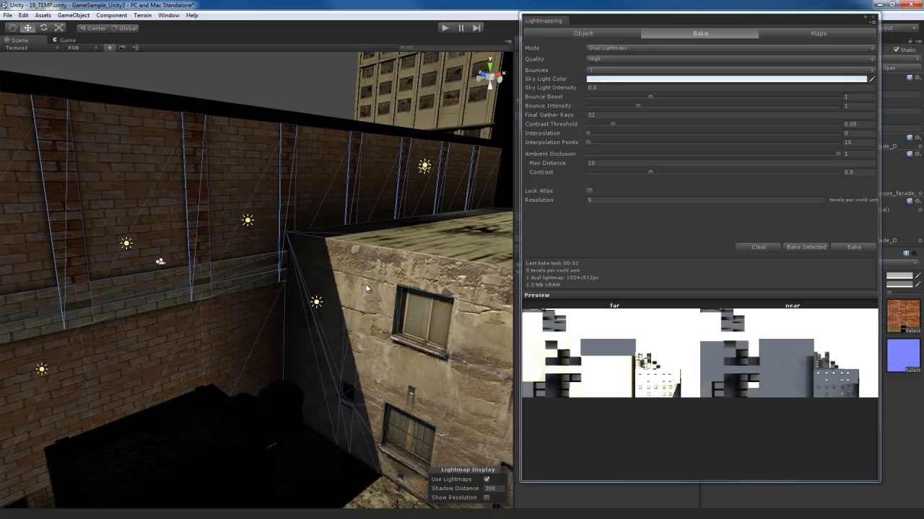
key("s")
right_click_drag(365, 315, 363, 308)
left_click(291, 129)
key("w")
right_click_drag(291, 128, 351, 304)
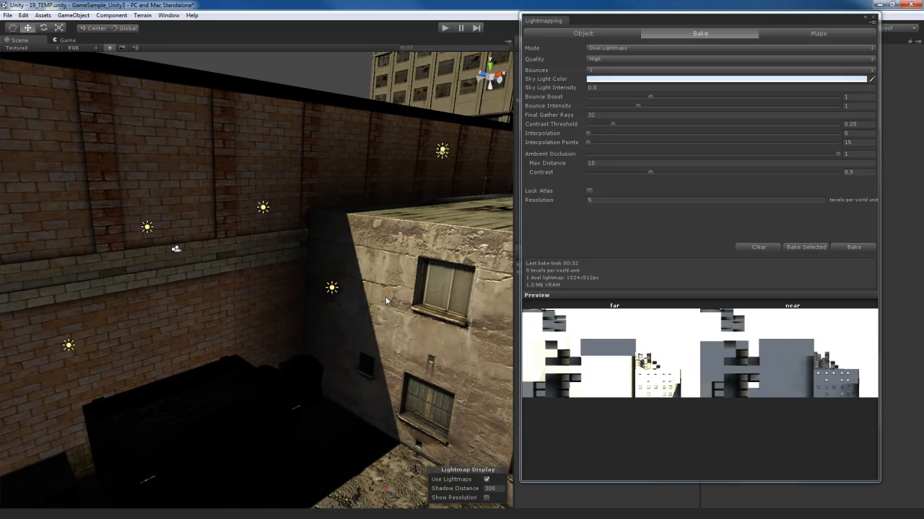
Select the skylight windows above the crates inside the warehouse and uncover their material settings from behind the Lightmapping window
right_click_drag(385, 297, 153, 237)
left_click(321, 191)
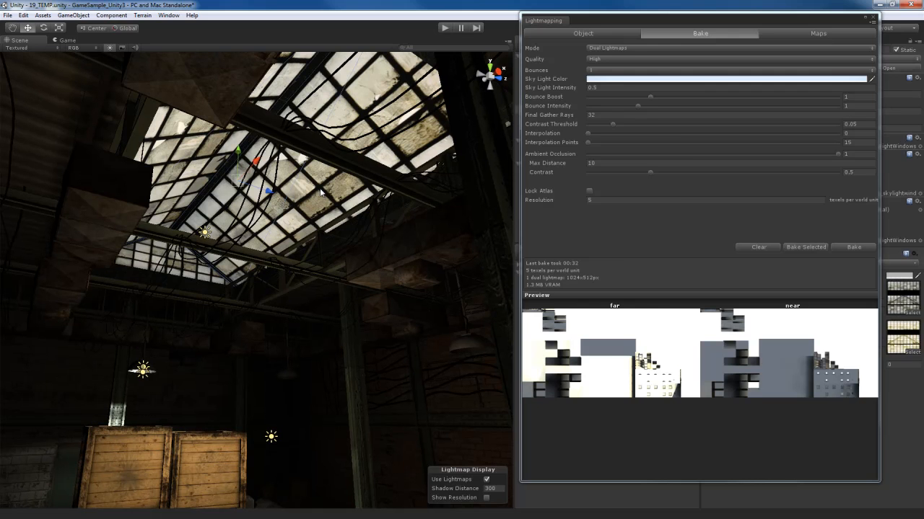
left_click_drag(685, 21, 923, 43)
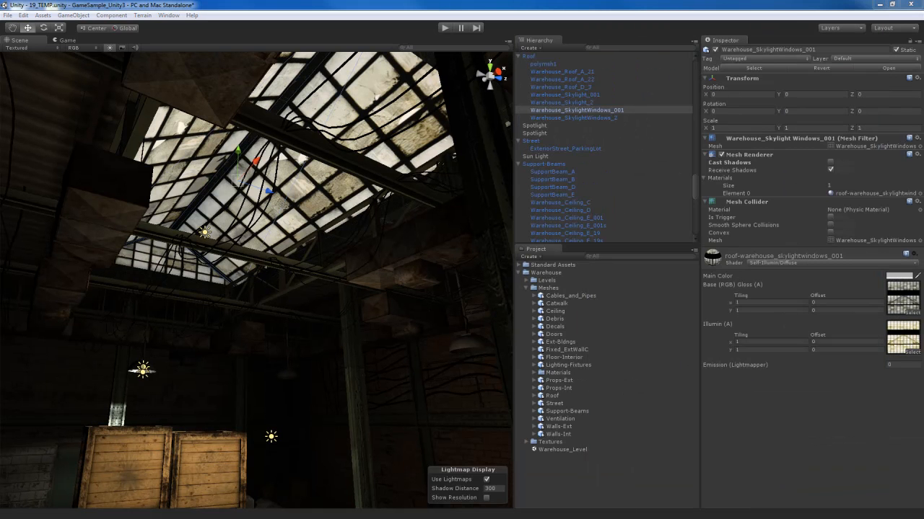
left_click(903, 365)
right_click_drag(320, 308, 310, 288)
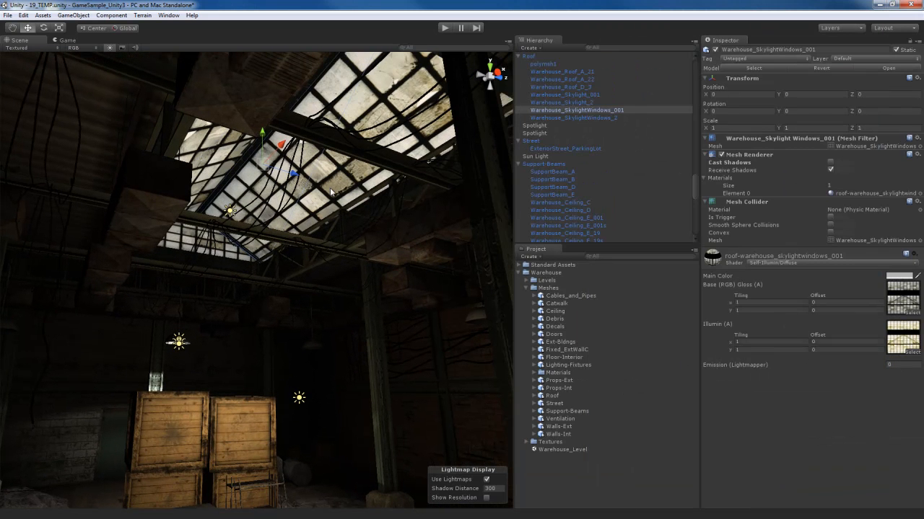
right_click_drag(338, 210, 337, 209)
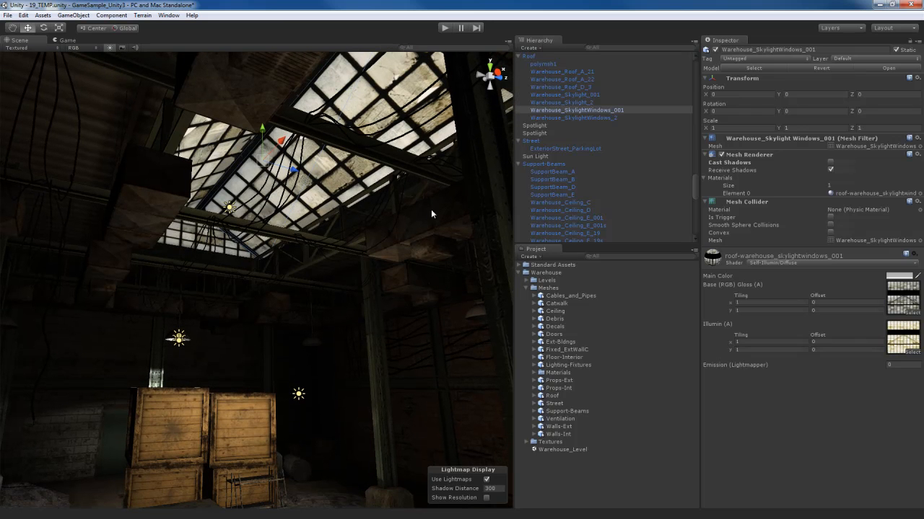
Set the skylight window material's Emission (Lightmapper) to 50
left_click(428, 235)
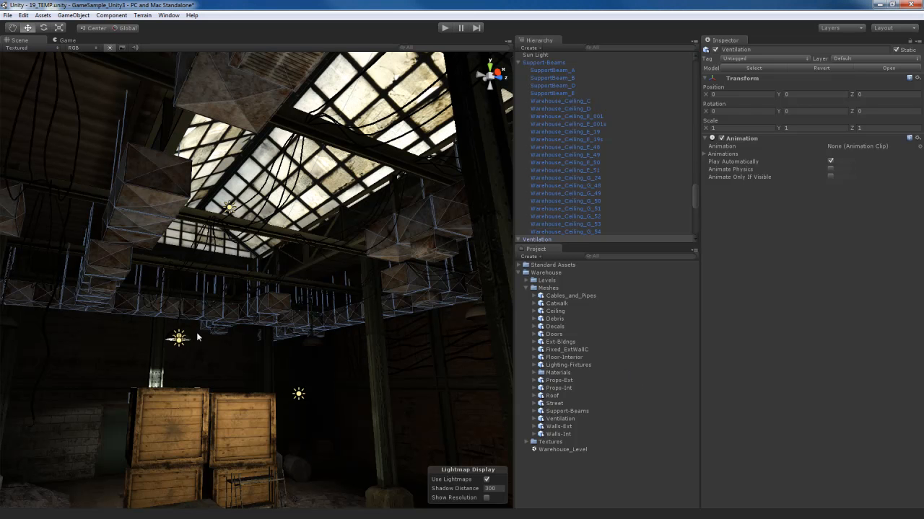
left_click_drag(349, 221, 342, 244, "alt")
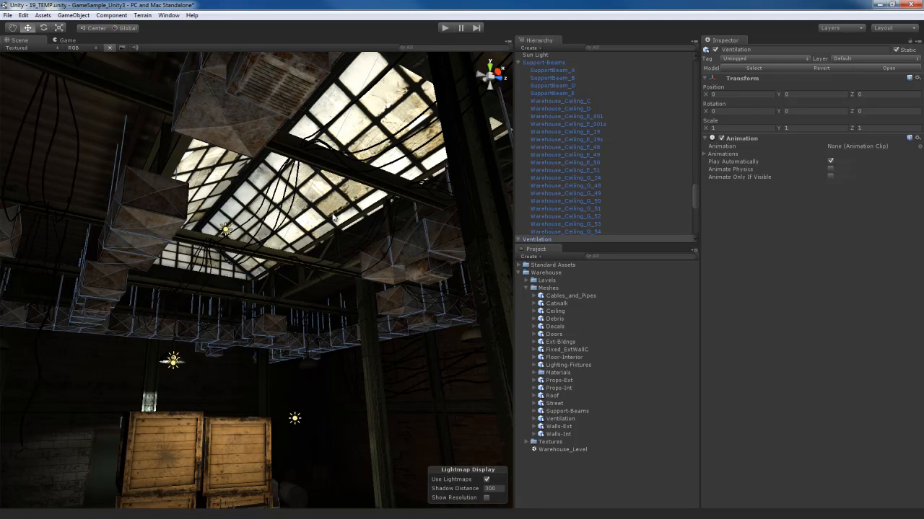
left_click(344, 204)
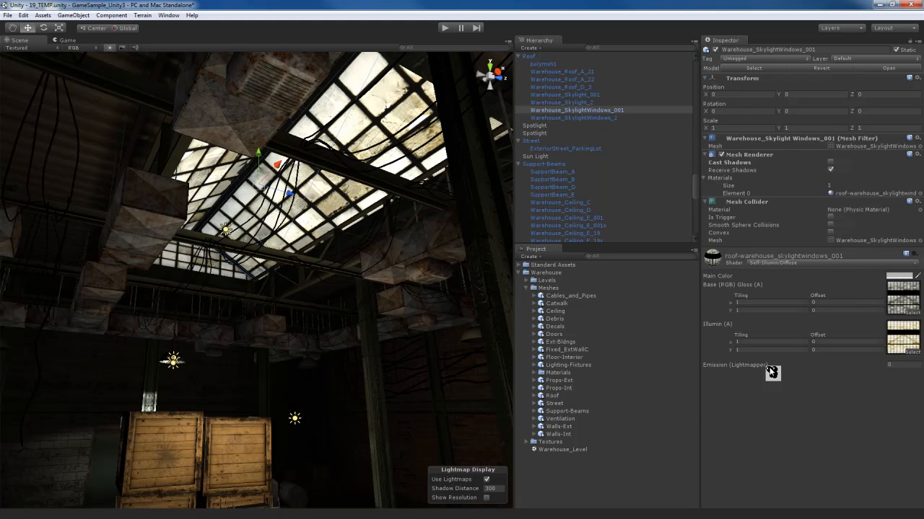
left_click(902, 367)
type("50")
Examine the light from the emissive skylight on the ventilation ducts, window panes and surrounding ceiling beams
left_click(410, 256)
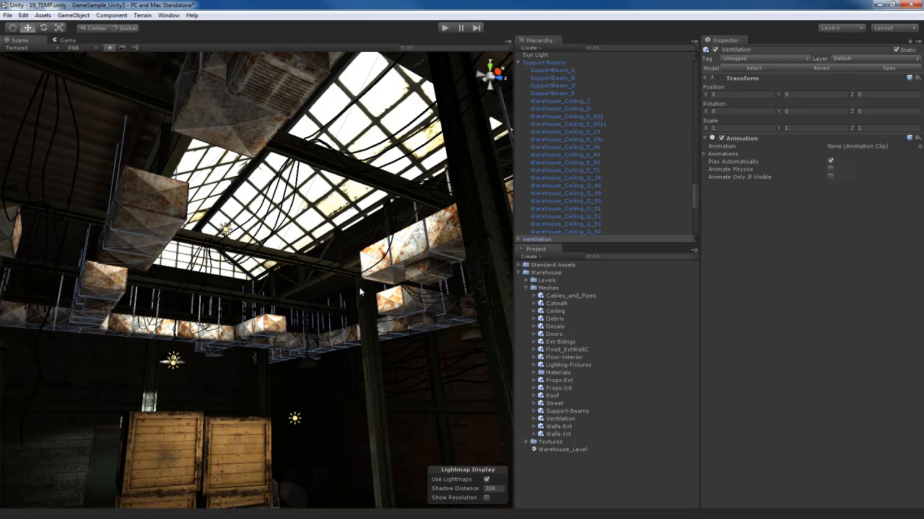
left_click_drag(365, 287, 380, 261, "alt")
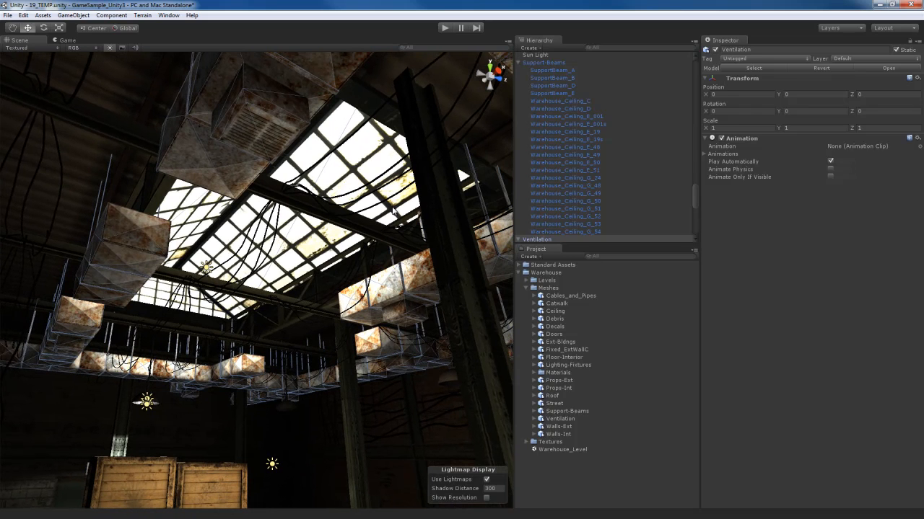
left_click(393, 211)
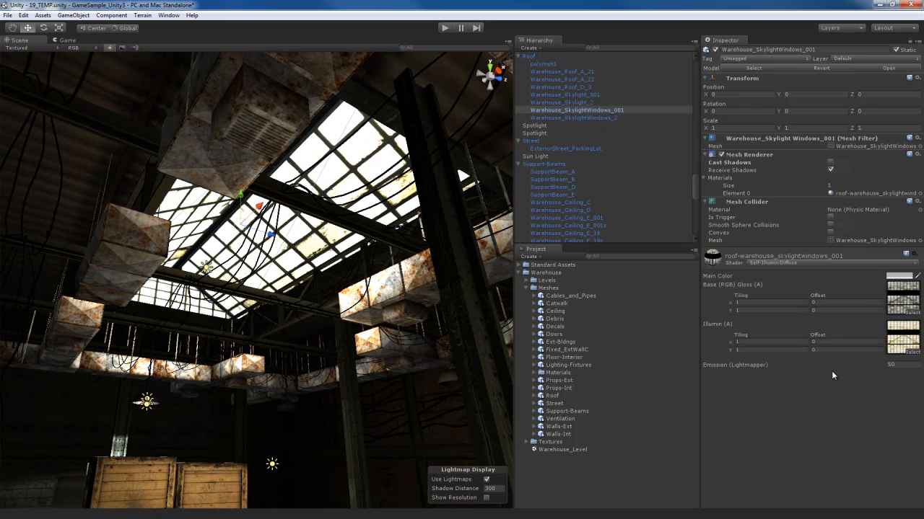
left_click_drag(340, 266, 293, 225, "alt")
scroll(306, 310, "up", 5)
scroll(294, 274, "down", 4)
key("f")
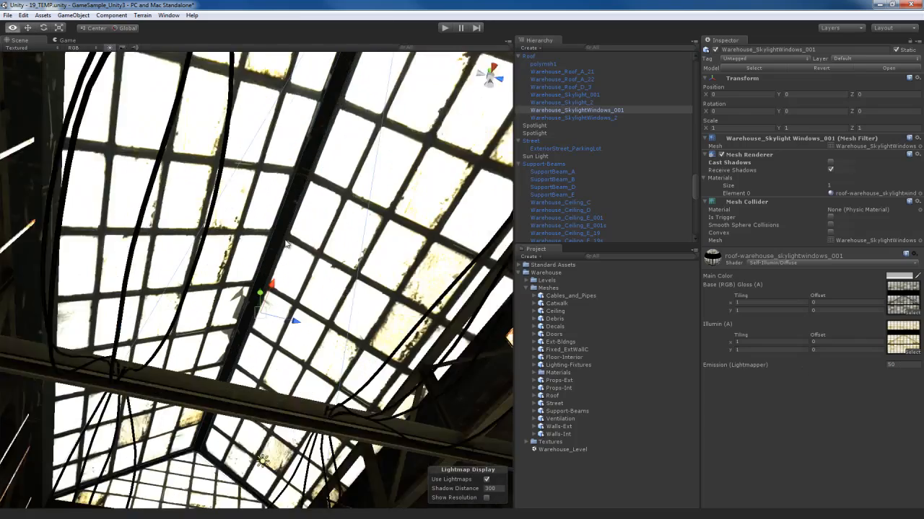
scroll(283, 257, "up", 3)
scroll(284, 257, "down", 3)
scroll(283, 257, "down", 4)
left_click_drag(284, 257, 325, 302, "alt")
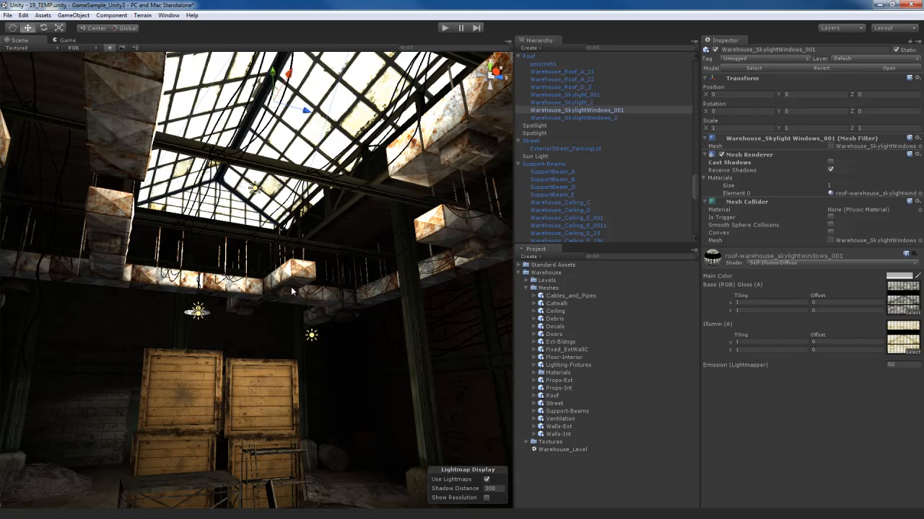
mouse_move(317, 275)
left_mouse_down("alt")
mouse_move(312, 323)
mouse_move(317, 267)
left_mouse_up("alt")
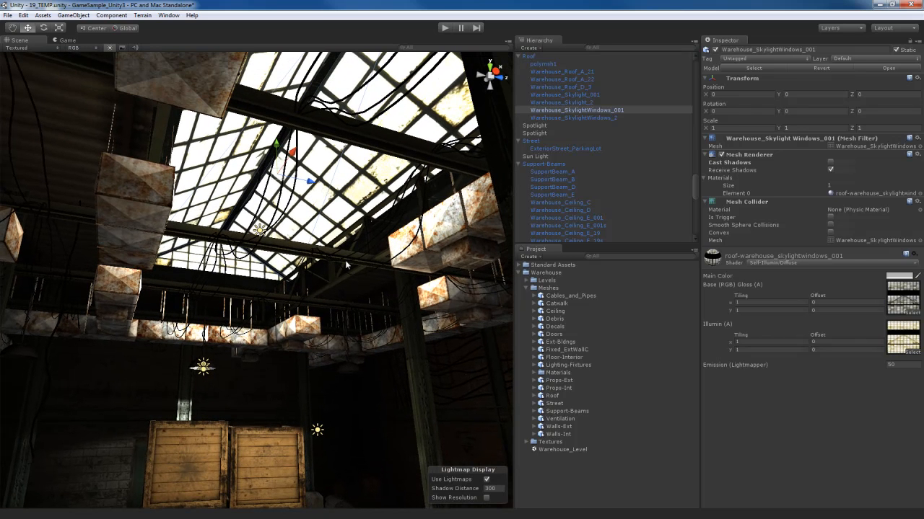
left_click_drag(318, 316, 305, 333, "alt")
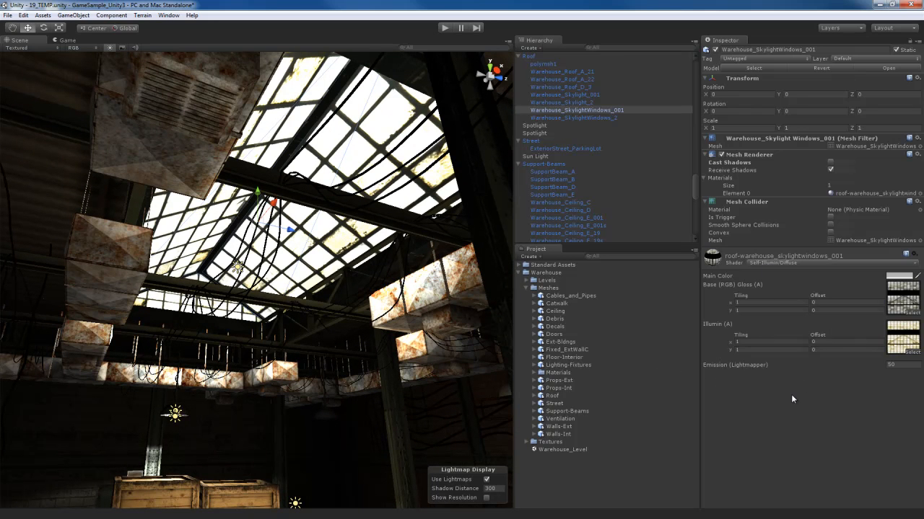
Set the skylight window material's Emission (Lightmapper) to 25
left_click(895, 365)
type("2")
right_click_drag(377, 276, 364, 283)
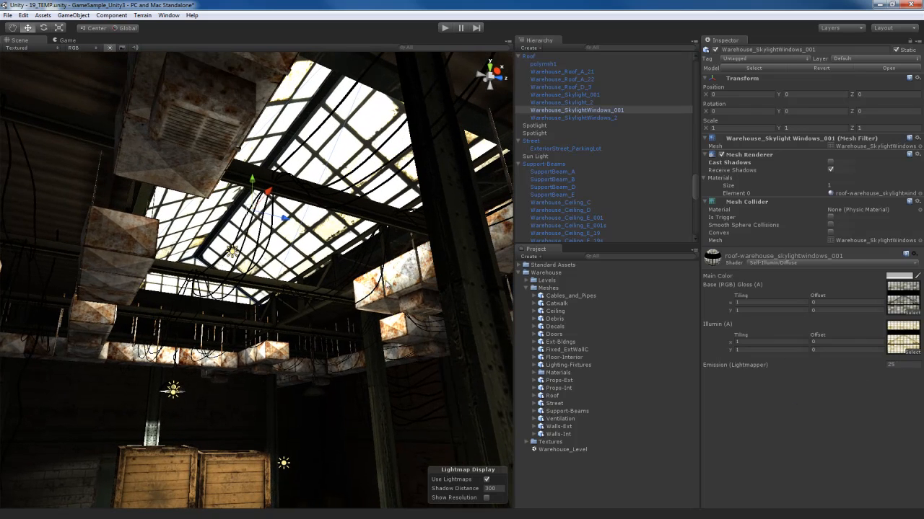
Select the ventilation ducts to compare their lighting at the lower skylight emission, and reselect the skylight windows
left_click(410, 273)
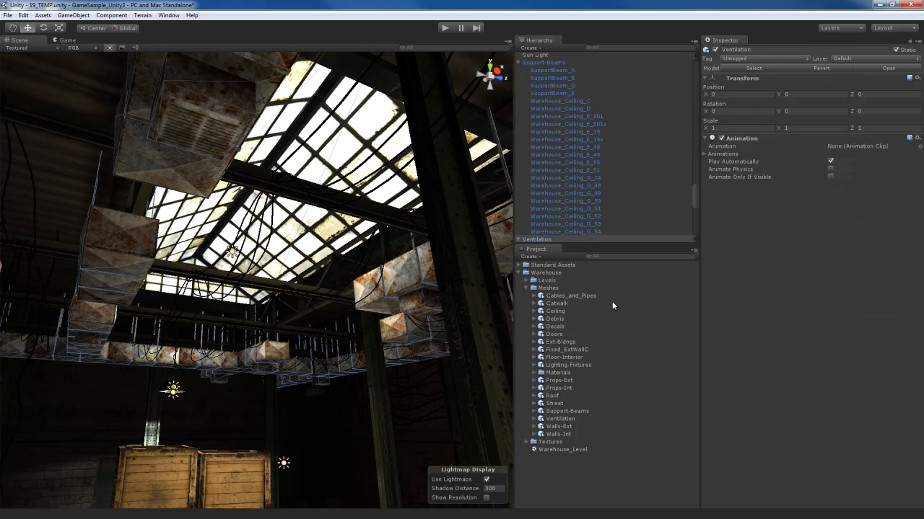
right_click_drag(453, 363, 152, 296)
right_click_drag(298, 309, 234, 326)
right_click_drag(283, 315, 299, 243)
key("s")
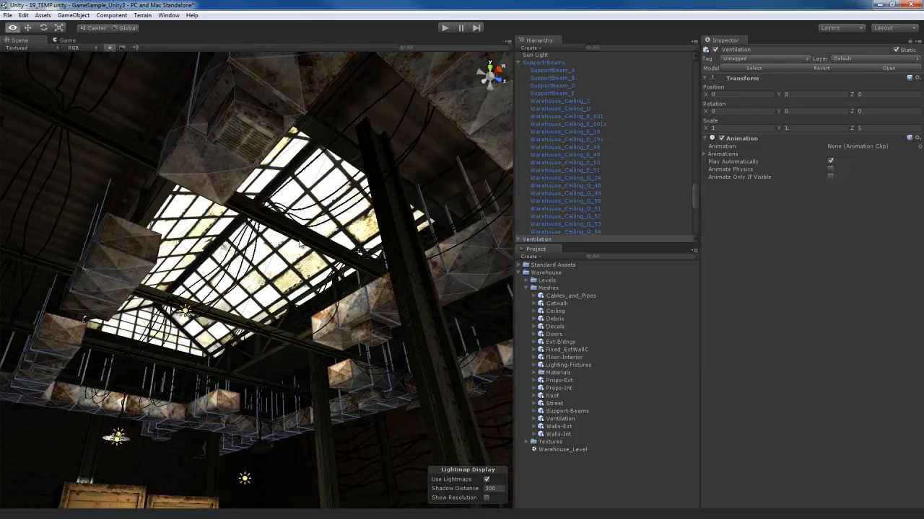
right_click_drag(283, 311, 296, 263)
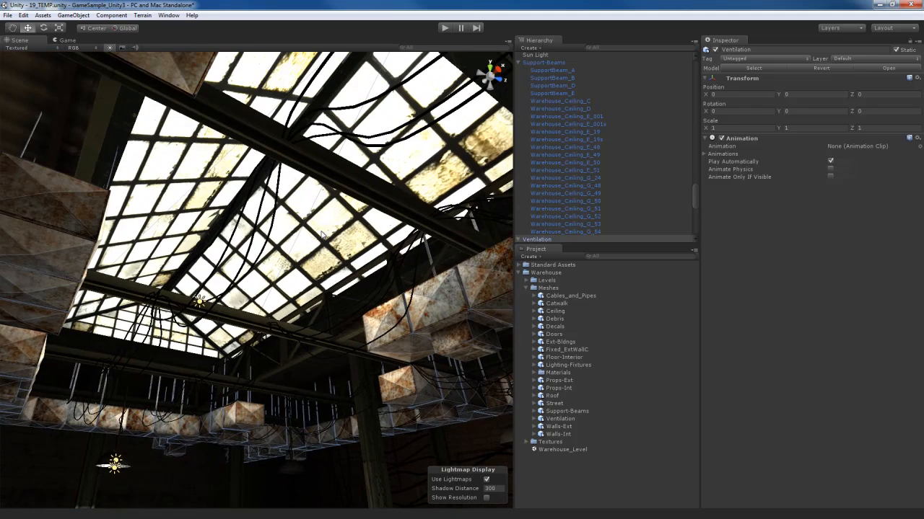
left_click(334, 237)
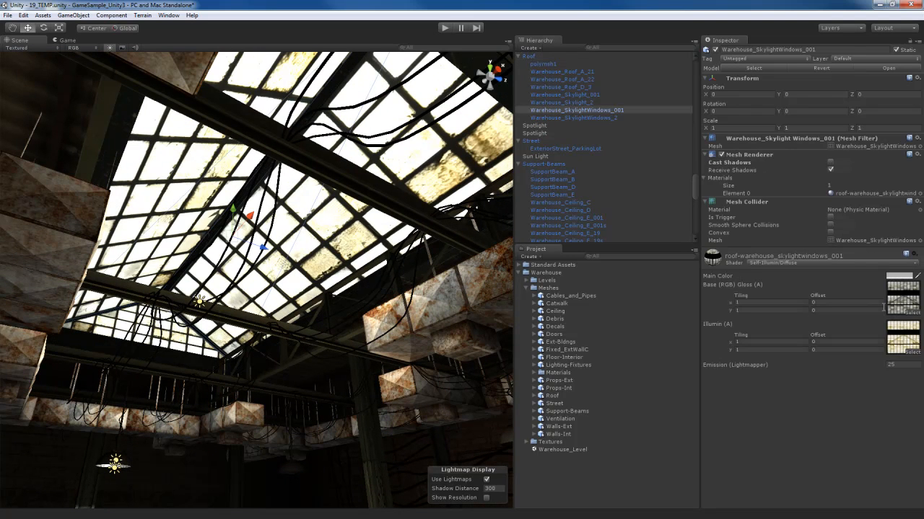
View the skylights on the warehouse roof from outside with the Lightmapping window open, and clear the selection
right_click_drag(329, 276, 326, 324)
right_click_drag(354, 270, 293, 326)
key("s")
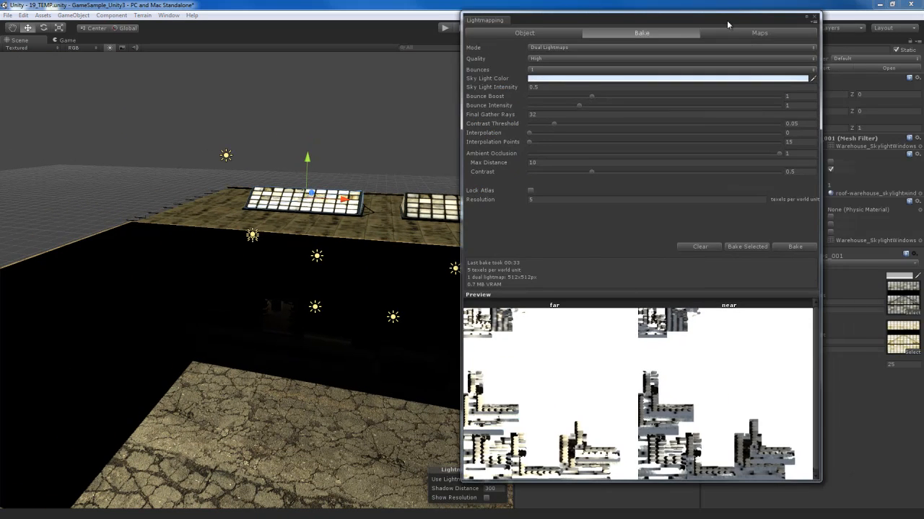
mouse_move(727, 20)
left_mouse_down()
mouse_move(757, 21)
mouse_move(740, 19)
left_mouse_up()
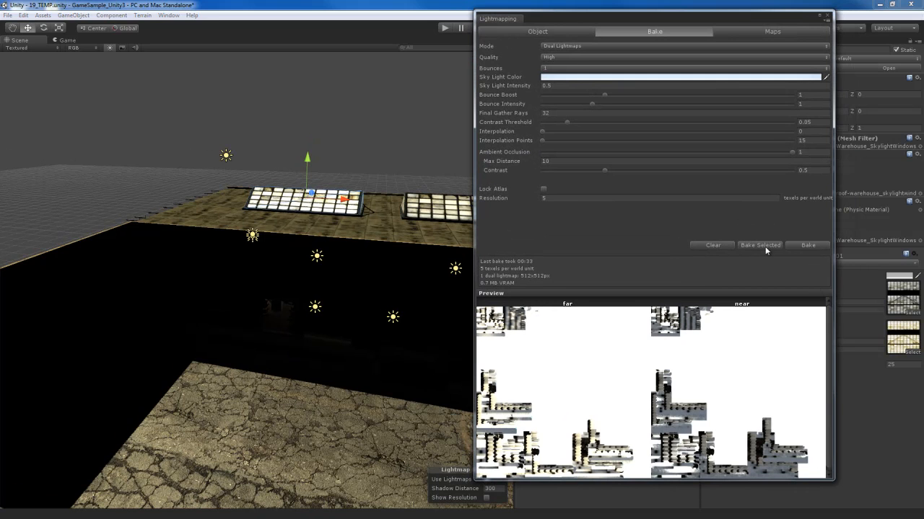
left_click(373, 128)
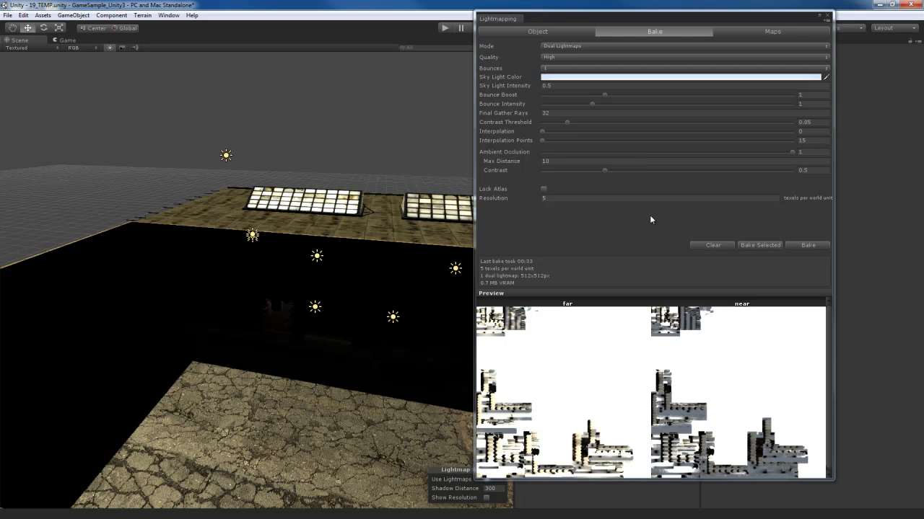
mouse_move(335, 244)
right_mouse_down()
mouse_move(325, 249)
mouse_move(325, 231)
right_mouse_up()
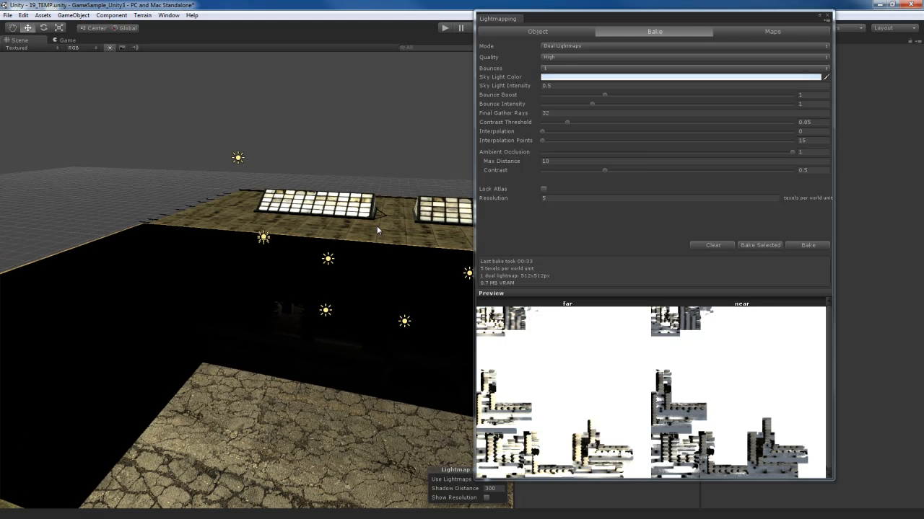